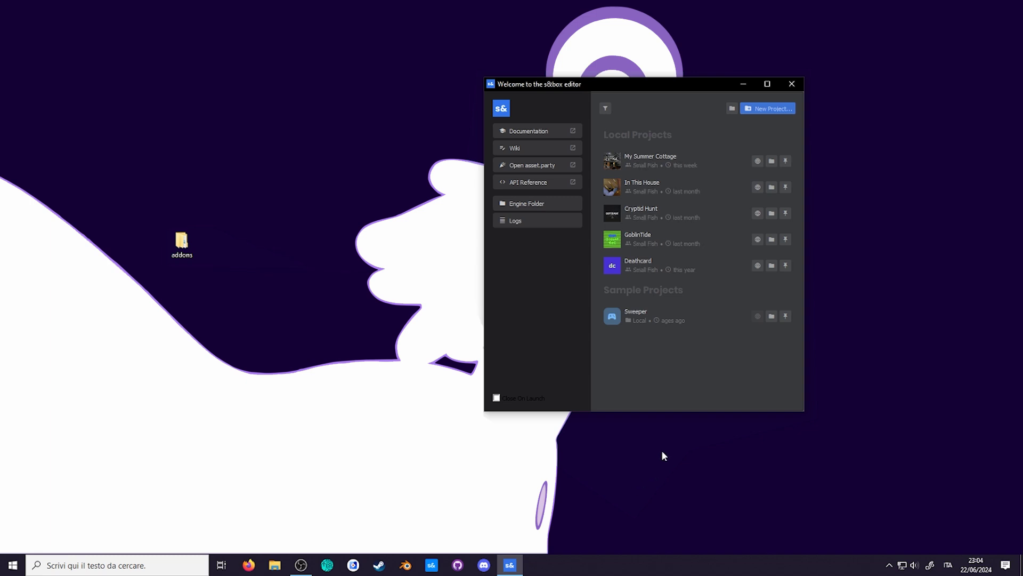
- Create a new project from the Minimal template, titled Playermodel and located in the desktop's addons folder
left_click(754, 109)
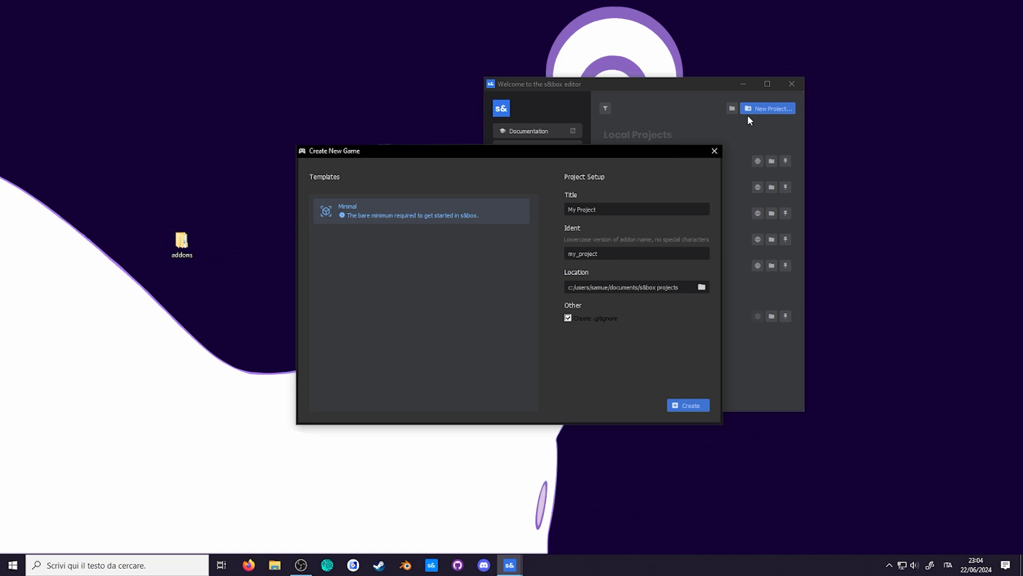
left_click(626, 213)
key("ctrl+a")
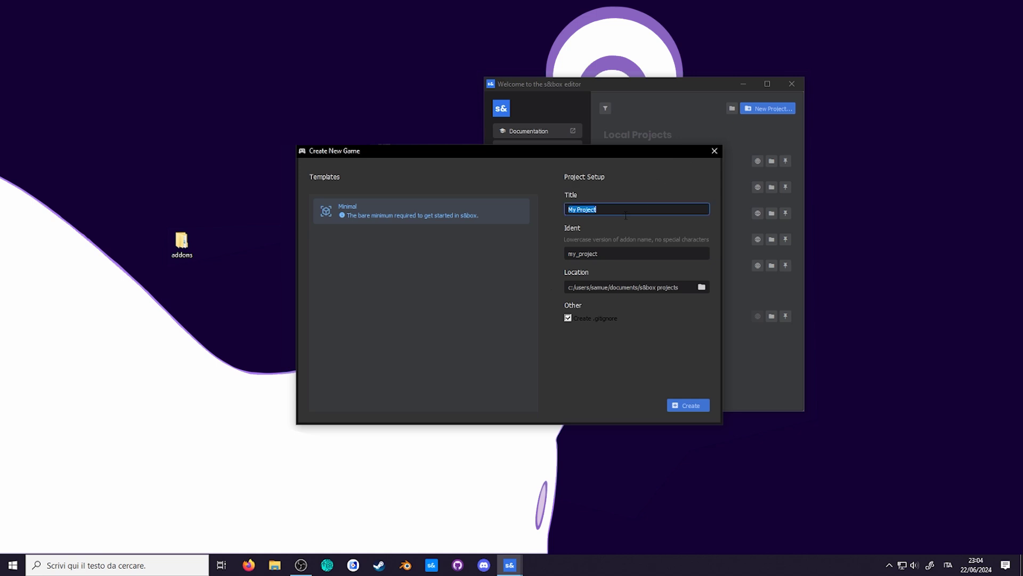
type("Playermodel")
left_click(702, 287)
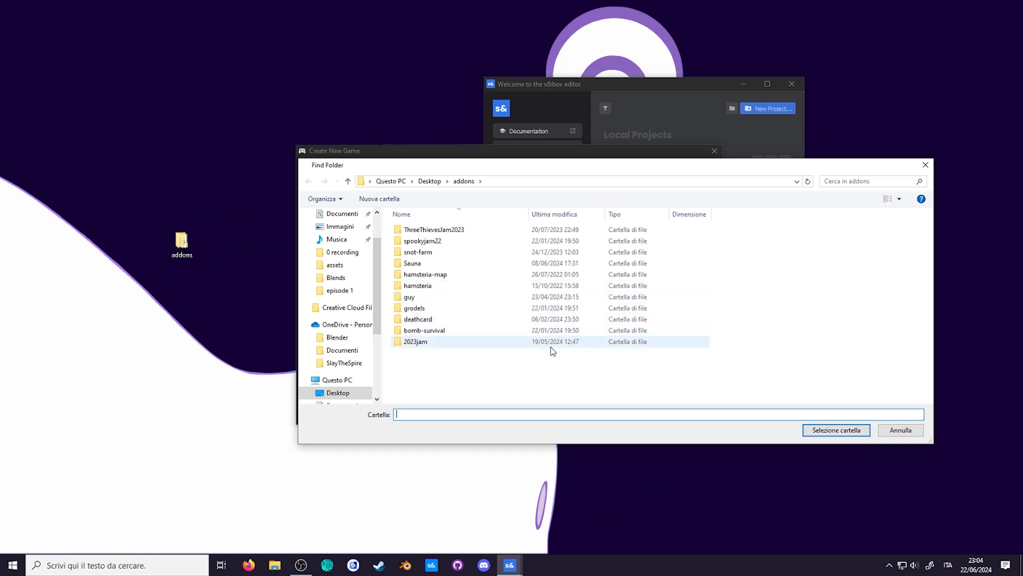
left_click(338, 393)
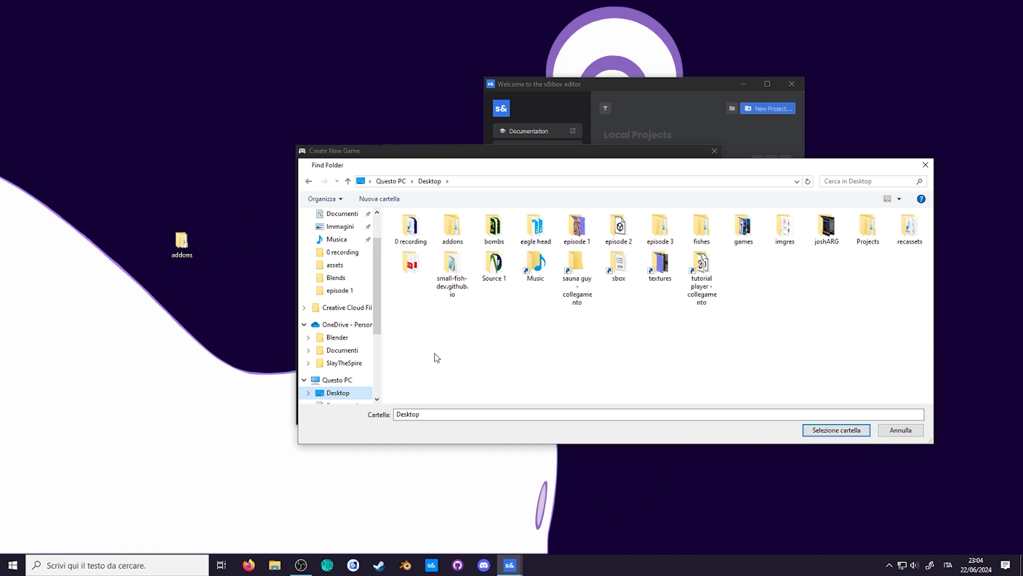
double_click(451, 238)
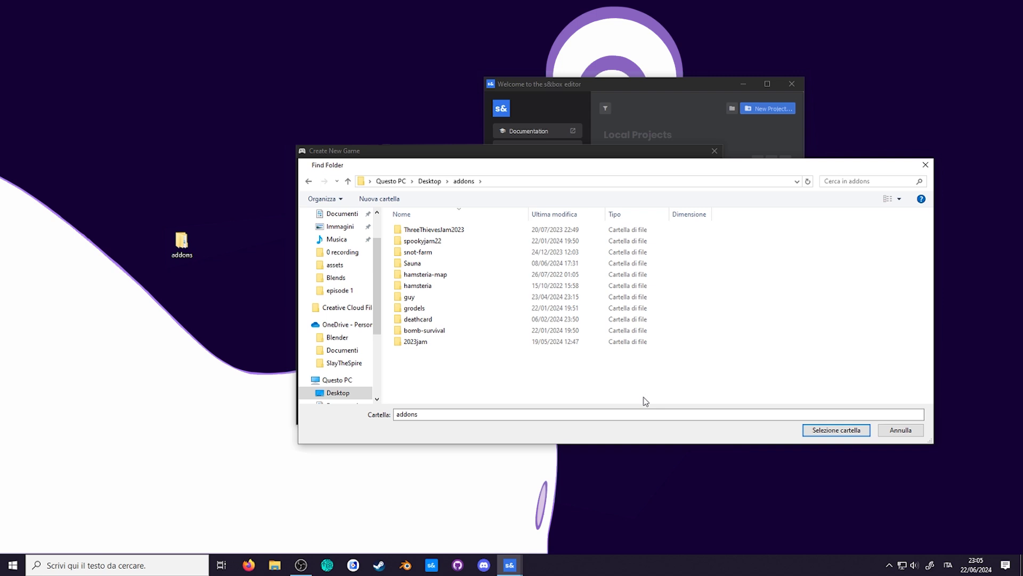
left_click(824, 430)
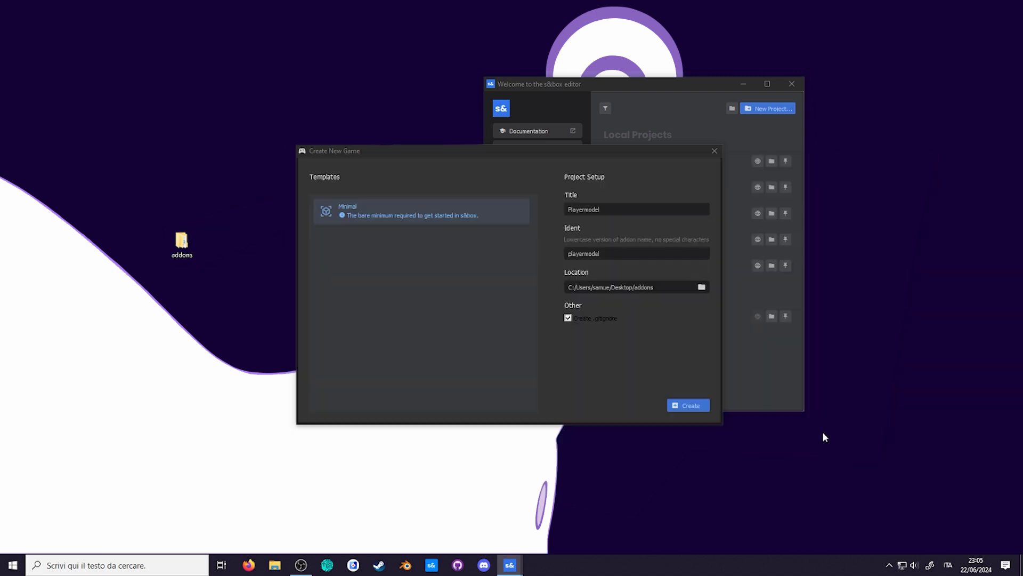
left_click(691, 406)
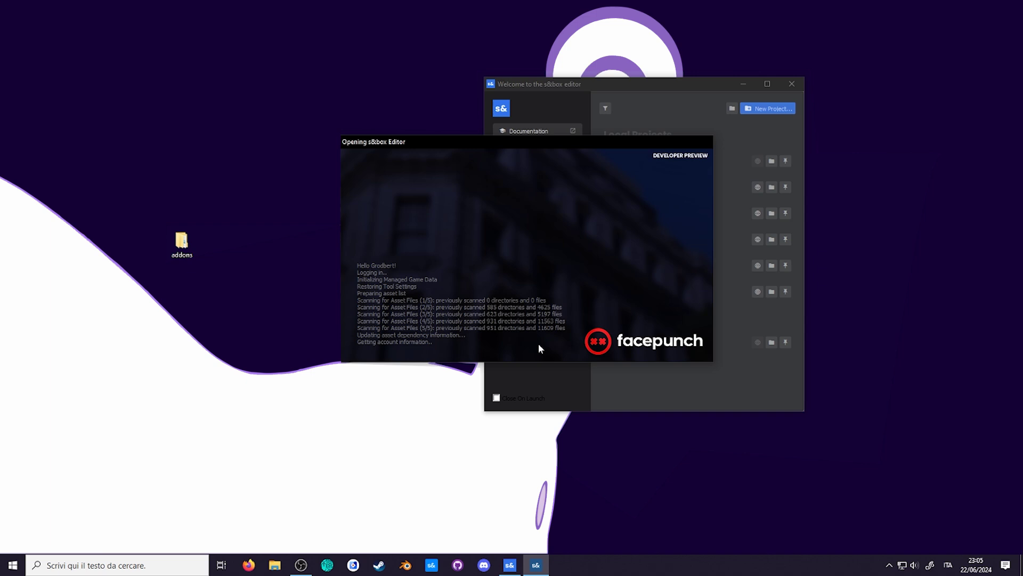
- In File Explorer, create a folder named models inside the playermodel project's Assets folder and open it
double_click(181, 243)
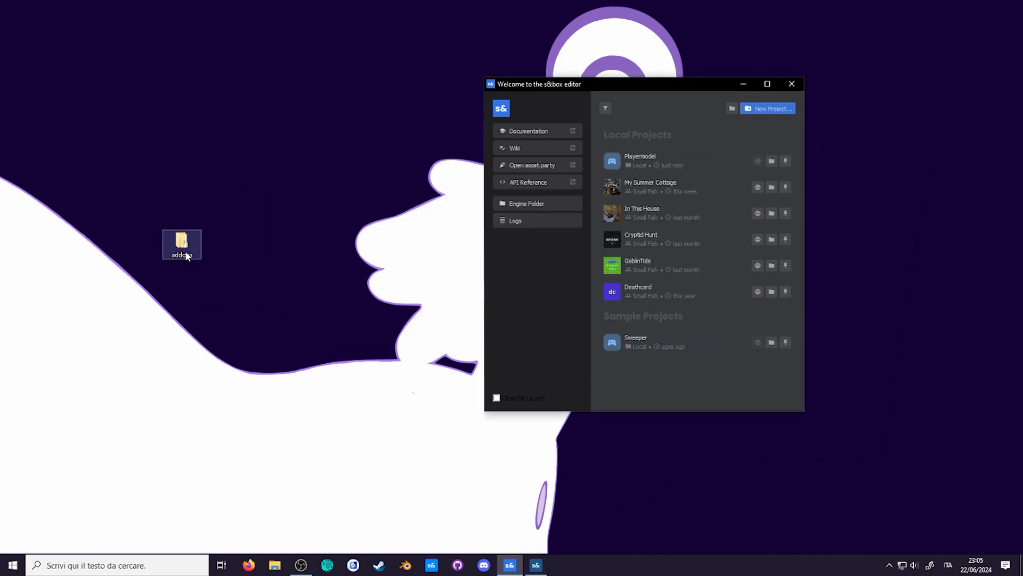
double_click(151, 358)
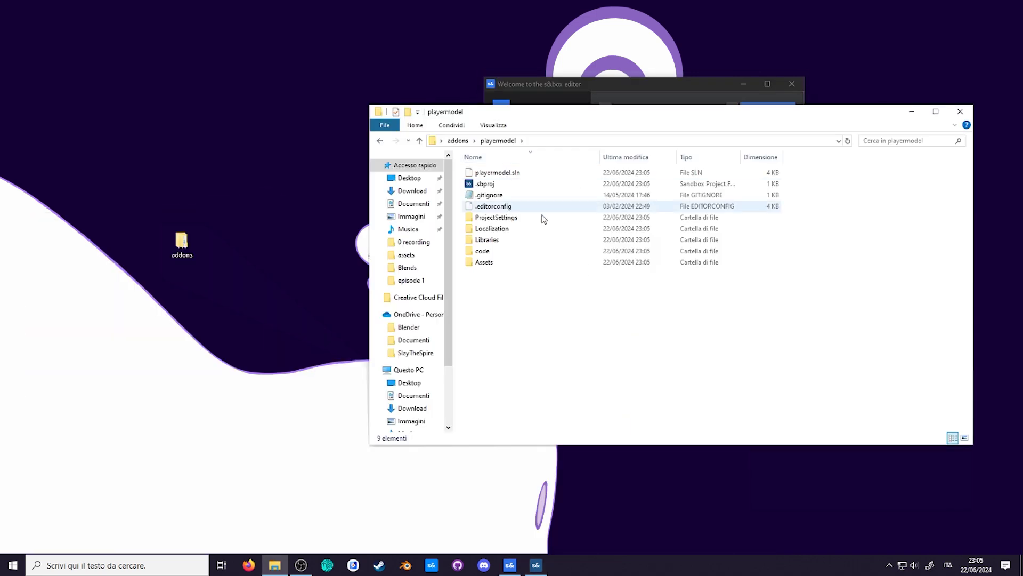
double_click(510, 264)
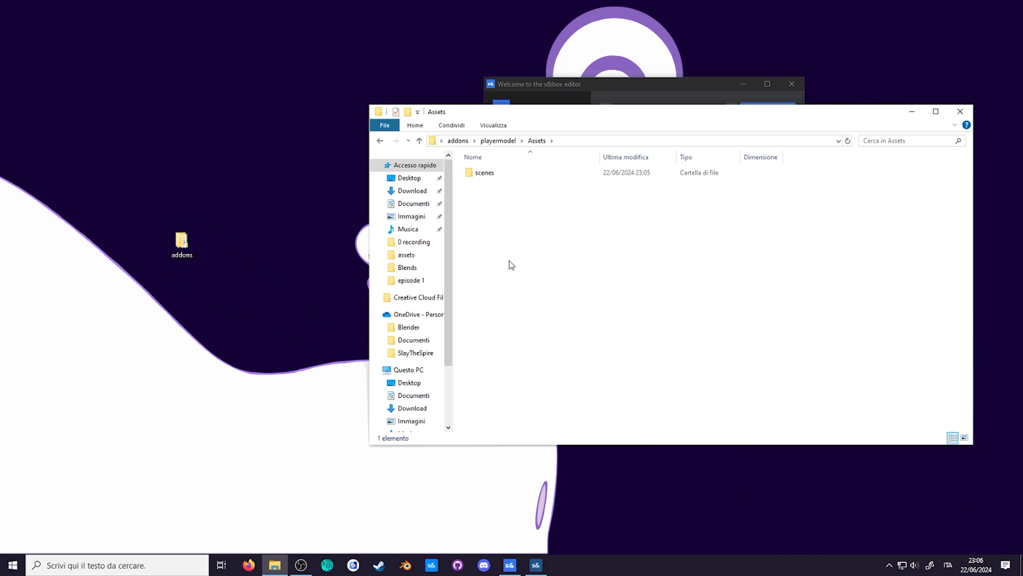
right_click(585, 266)
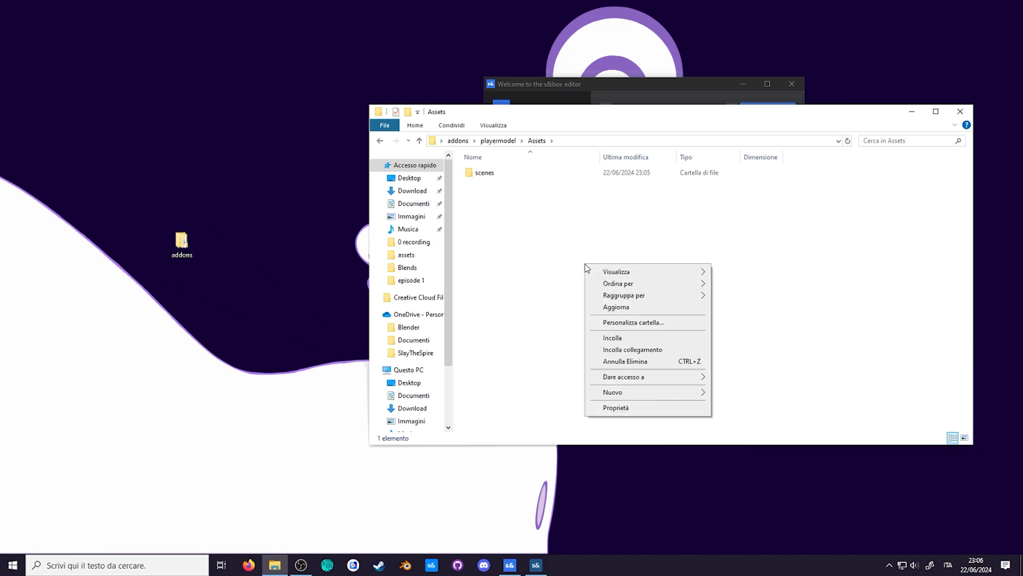
mouse_move(640, 392)
left_click(721, 393)
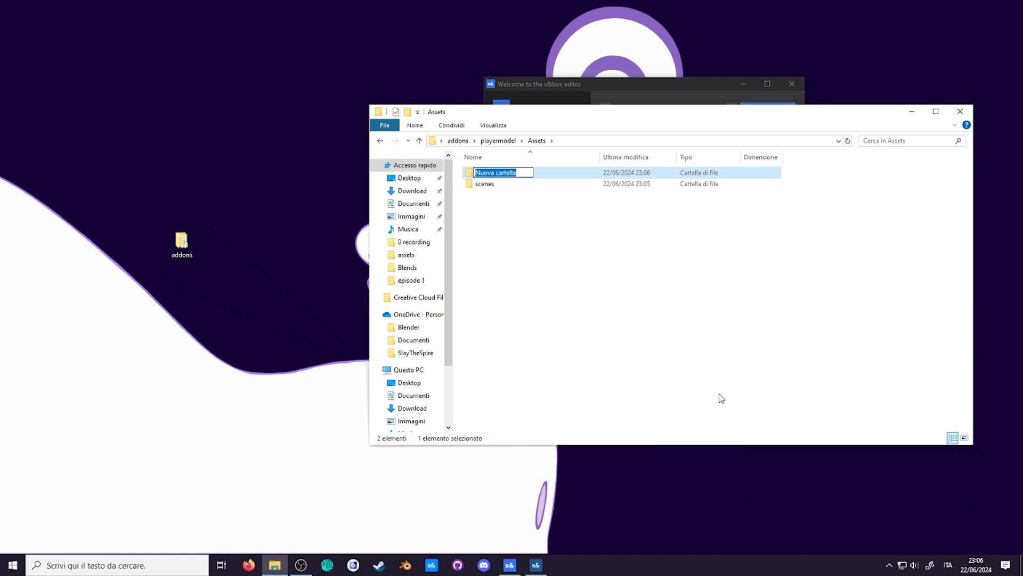
type("models")
key("Return")
key("Return")
- Create a player folder inside models and move all the texture and FBX files from the episode 1 folder into it
right_click(692, 353)
mouse_move(691, 388)
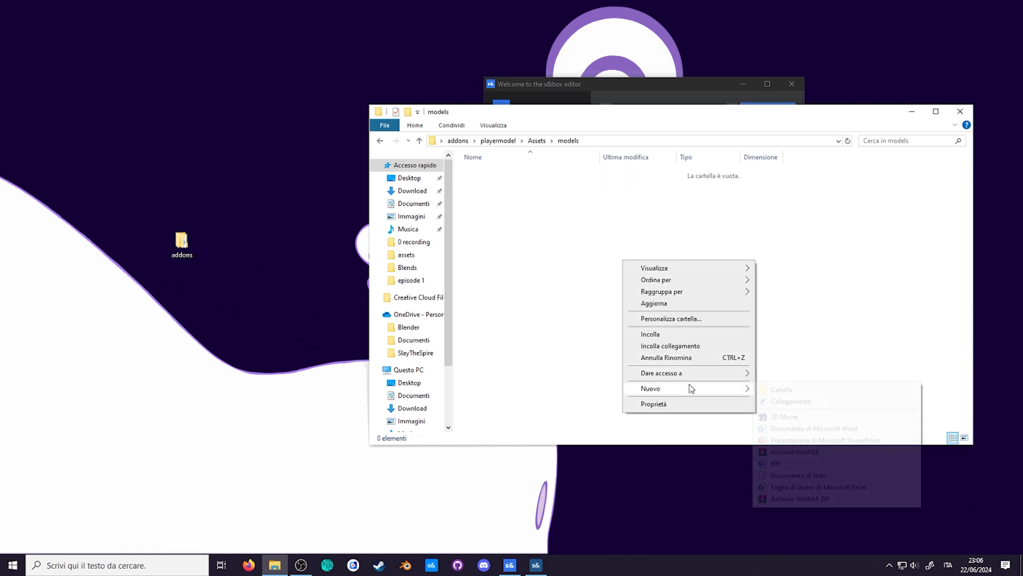
left_click(786, 389)
type("pl")
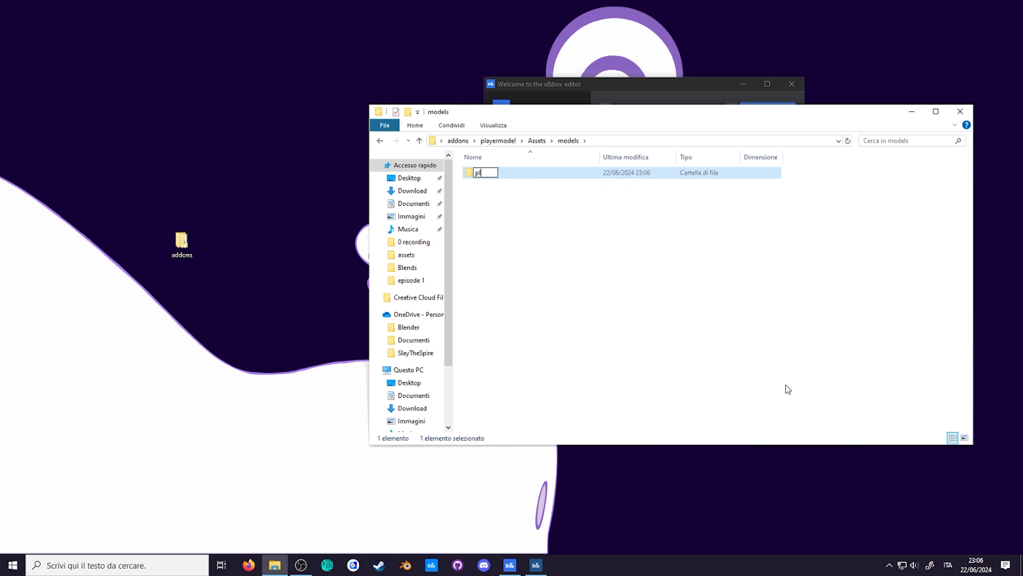
type("ayer")
key("Return")
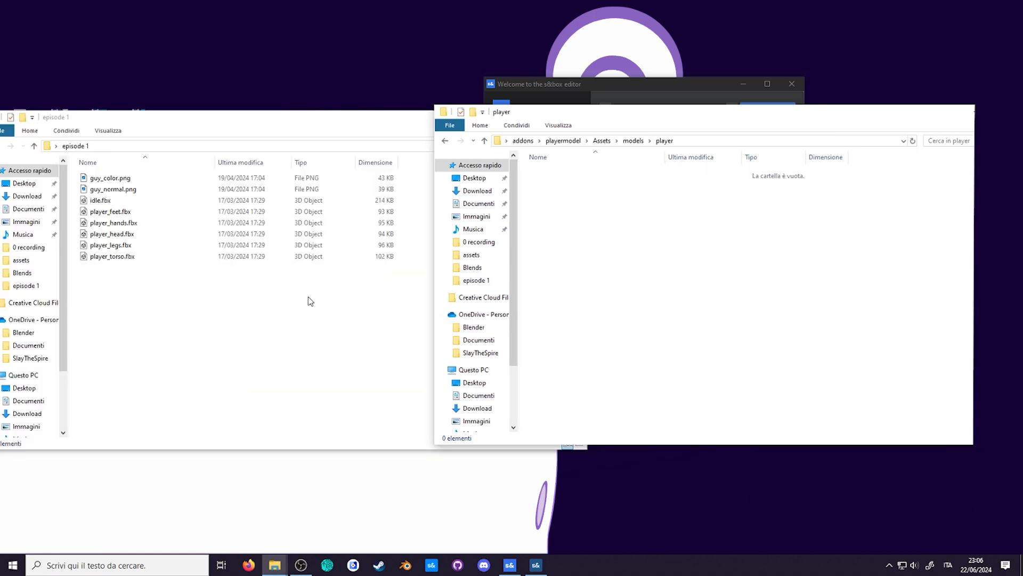
left_click_drag(285, 287, 626, 187)
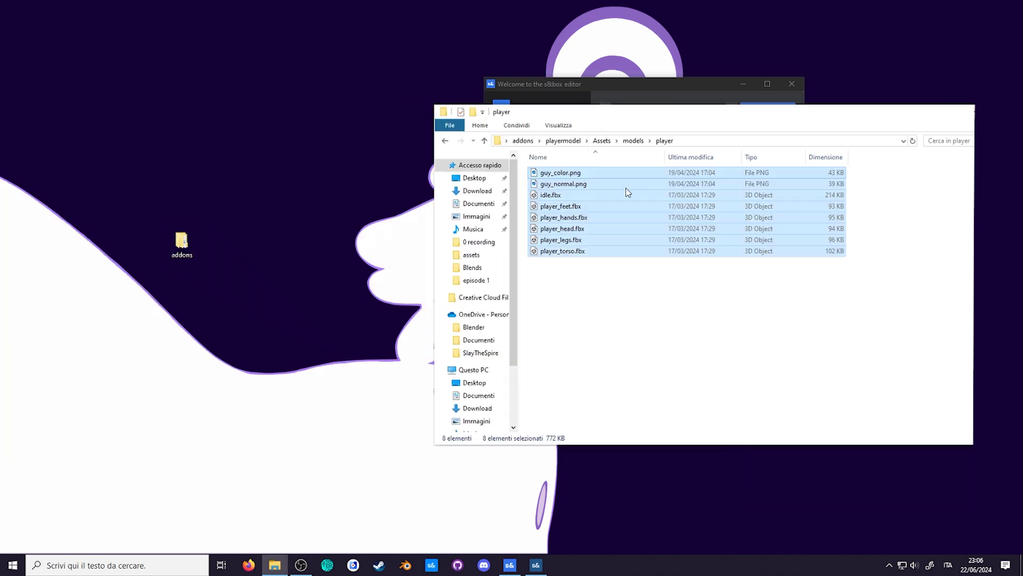
left_click(696, 340)
- Create a folder named materials inside the player folder
right_click(695, 336)
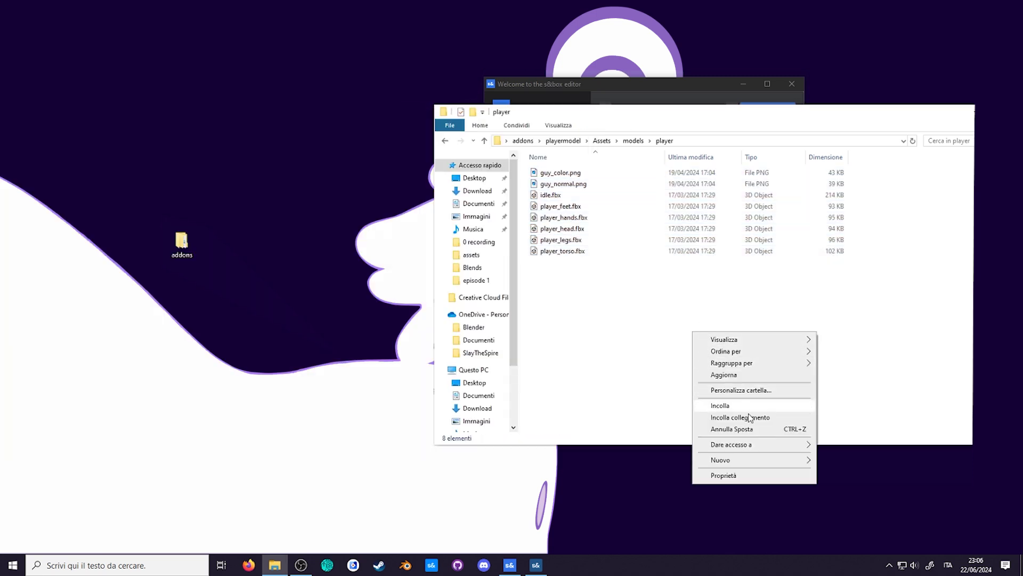
mouse_move(763, 459)
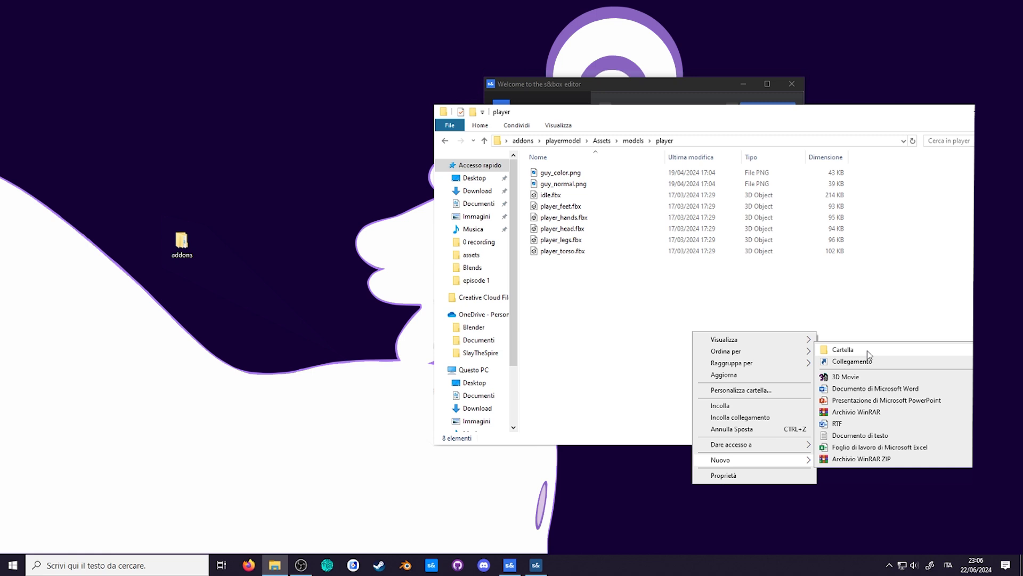
left_click(868, 352)
type("materials")
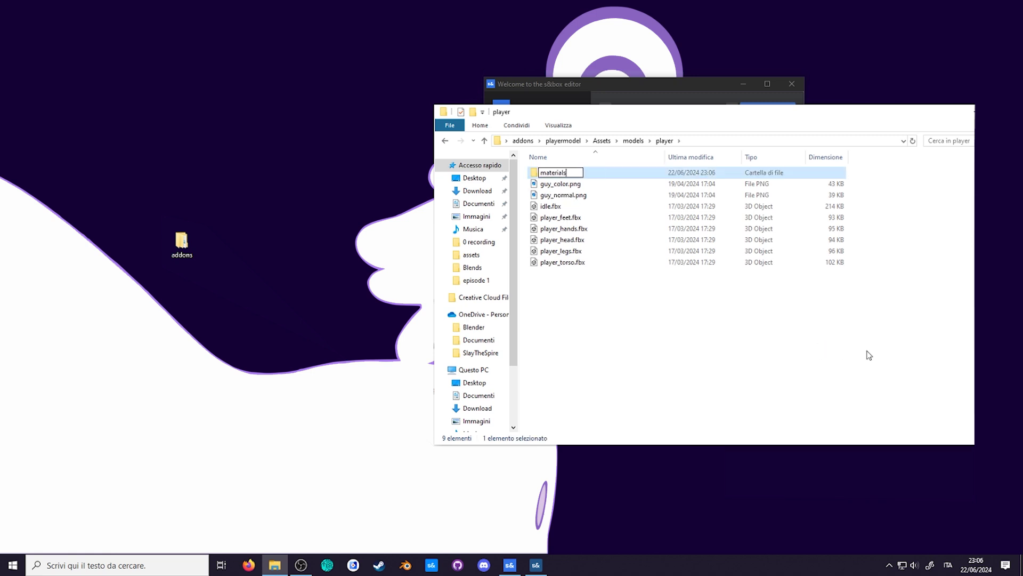
key("Return")
left_click(869, 354)
- Create a folder named animations inside the player folder
right_click(726, 345)
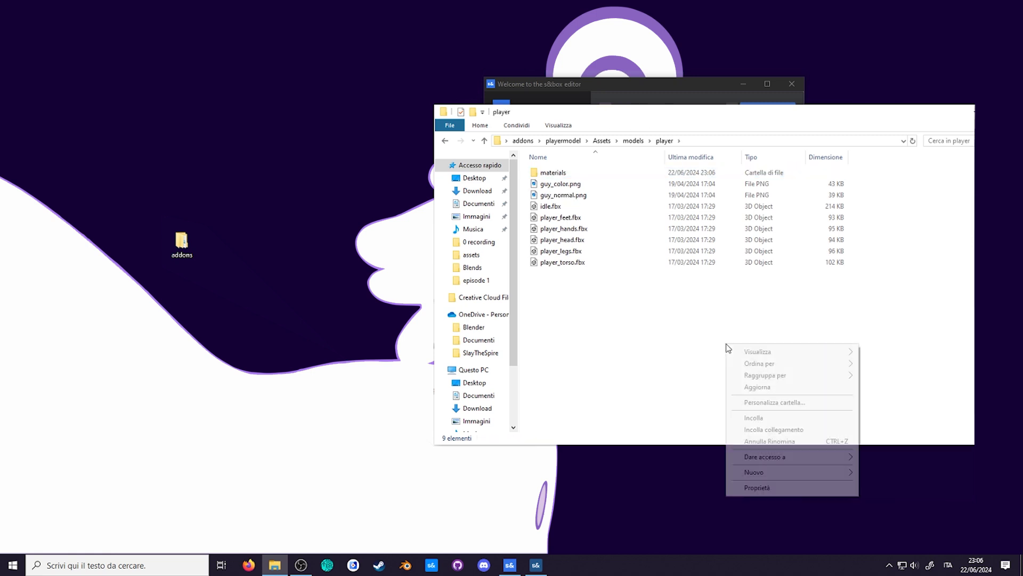
mouse_move(785, 473)
left_click(623, 363)
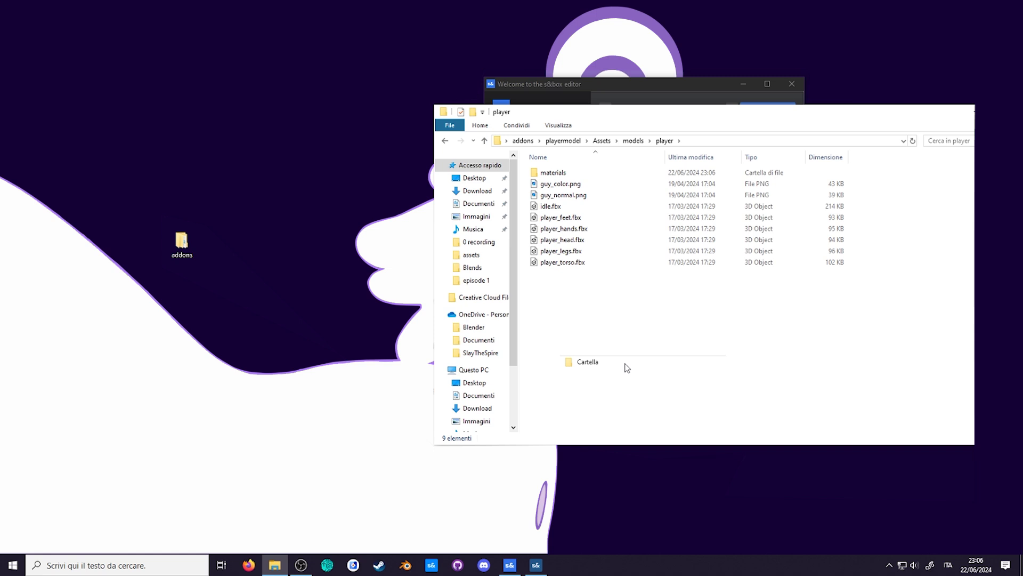
type("animations")
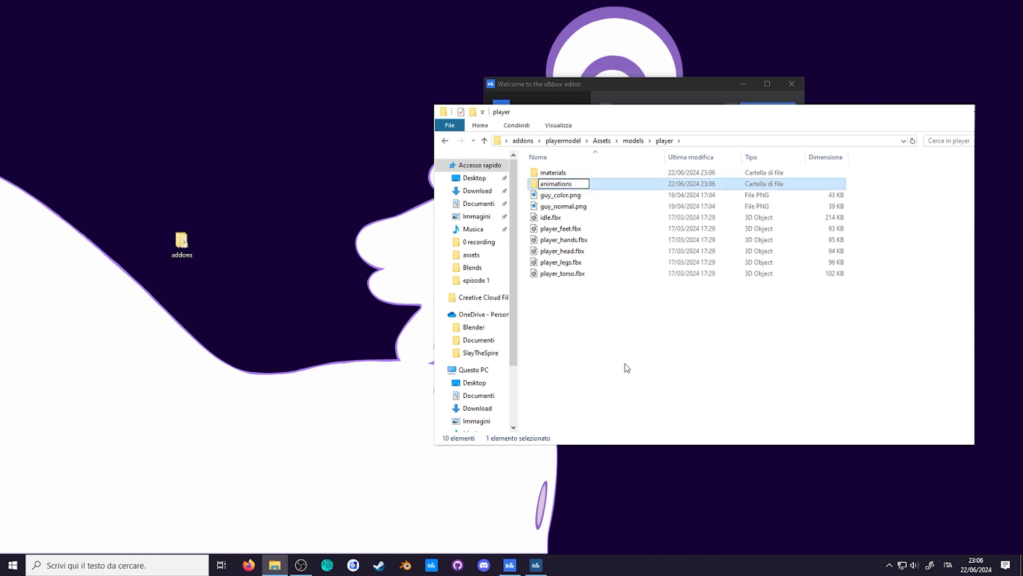
left_click(627, 367)
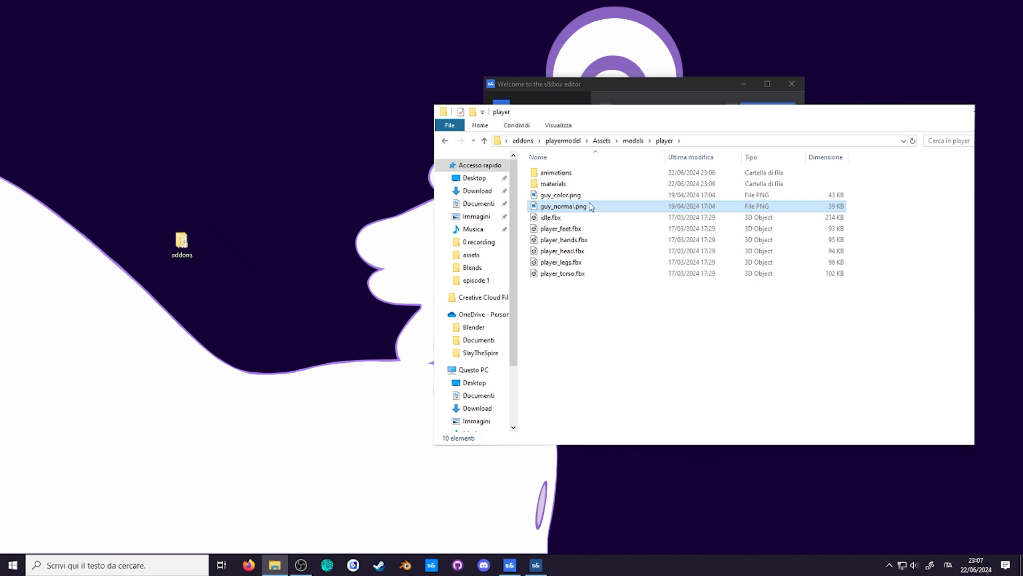
- Move guy_color.png and guy_normal.png into the materials folder and idle.fbx into the animations folder
left_click(580, 206)
left_click(564, 197, "ctrl")
left_click_drag(564, 196, 558, 175)
left_click(556, 195)
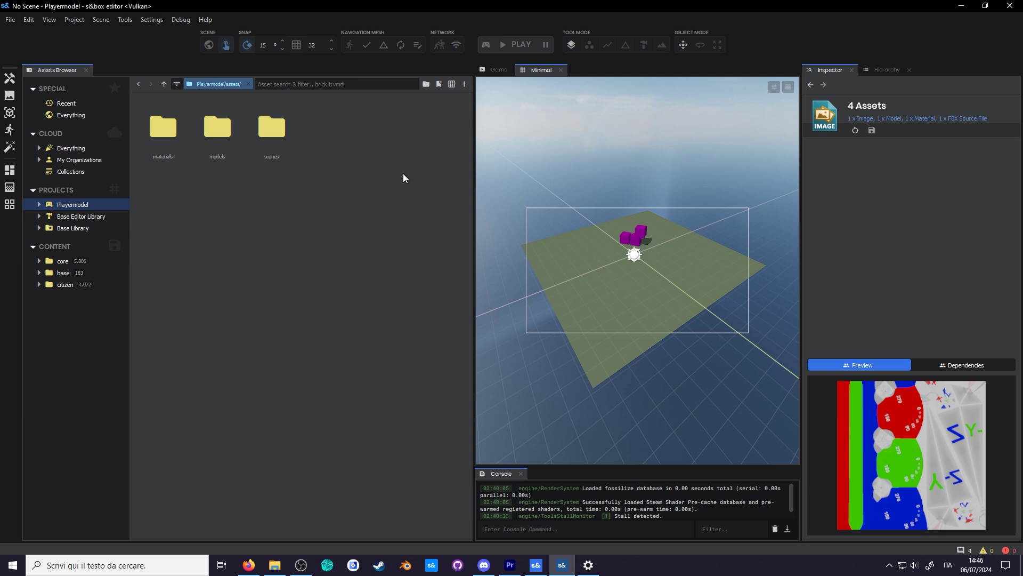
- In the s&box editor, show the assets of all Playermodel subfolders together and select the five player body-part FBX files
left_click(426, 85)
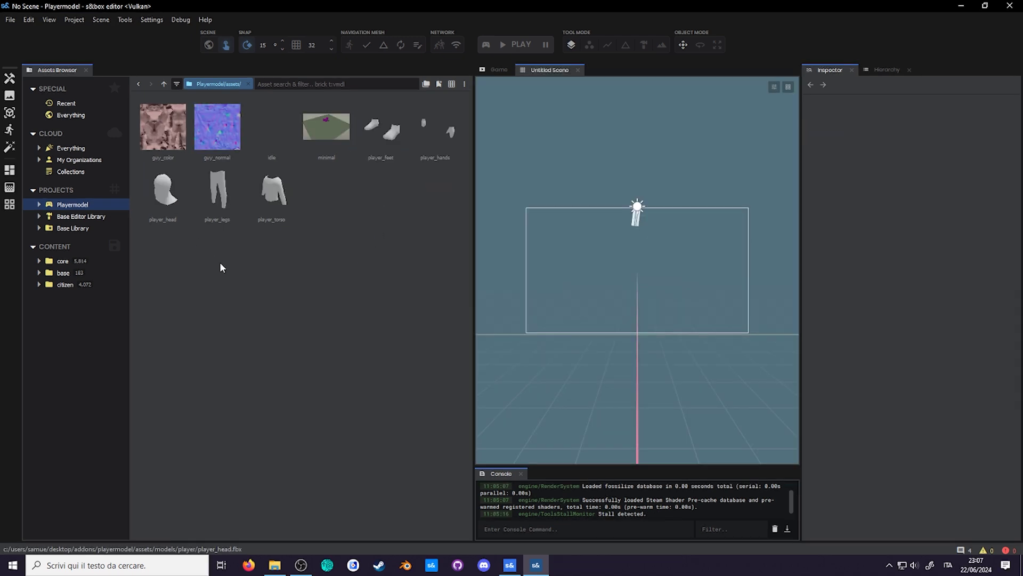
left_click(385, 141)
left_click(279, 202, "shift")
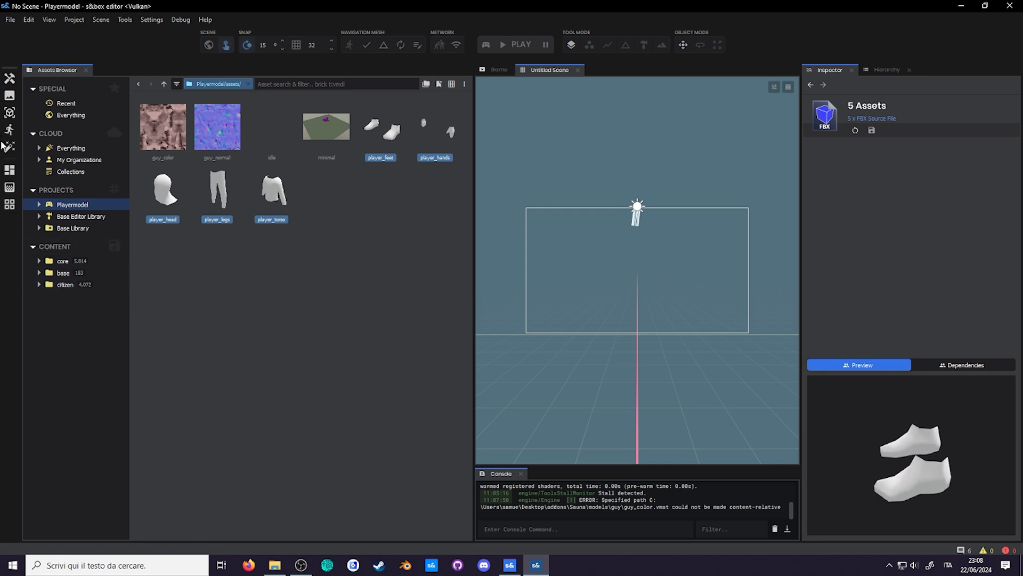
left_click(9, 113)
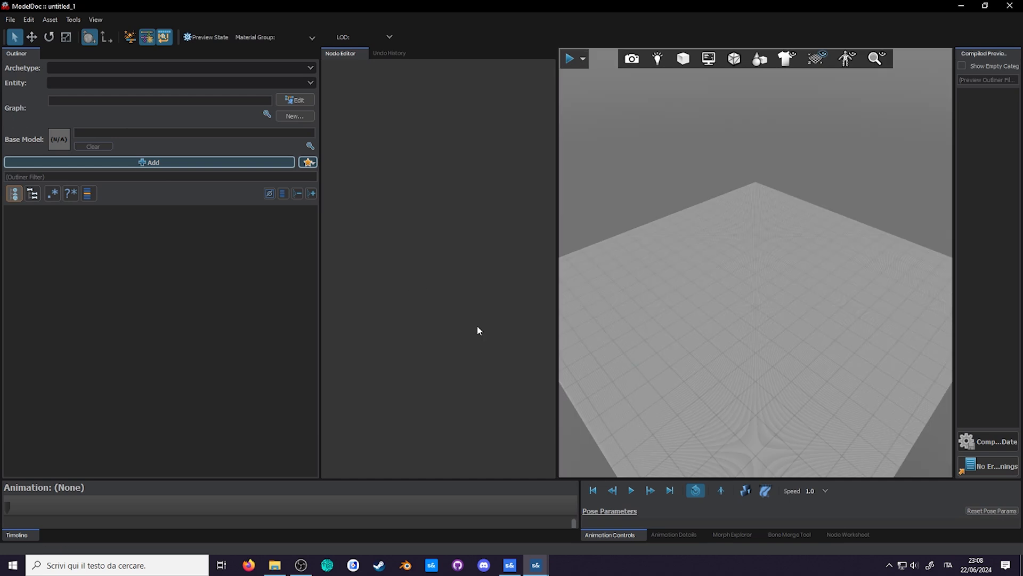
left_click(10, 20)
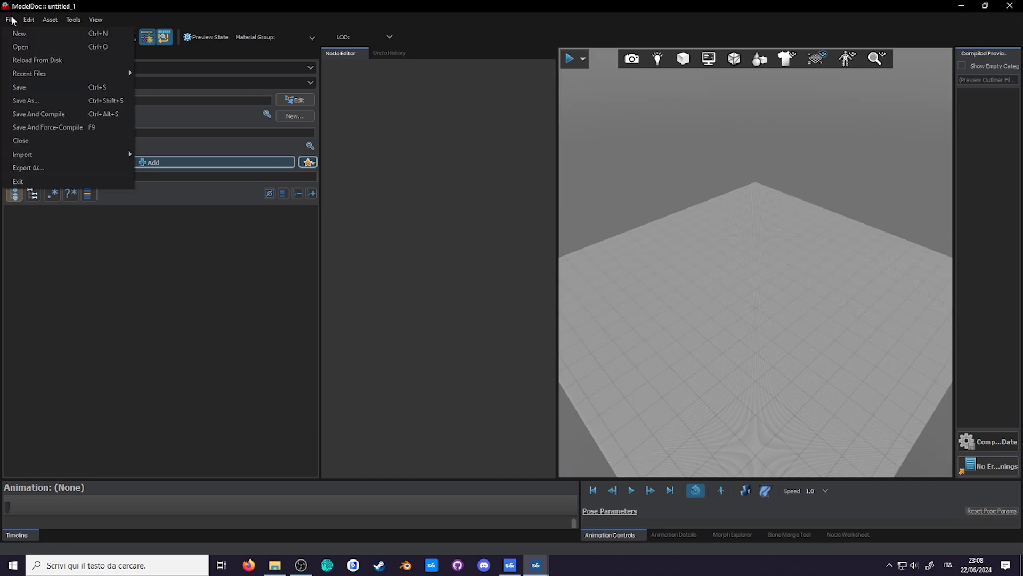
left_click(41, 87)
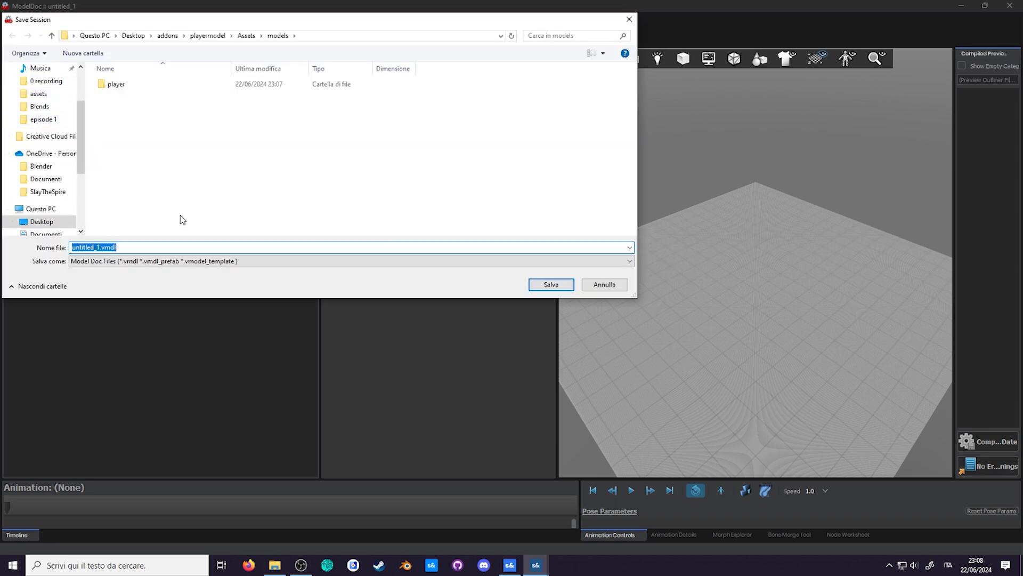
left_click(593, 284)
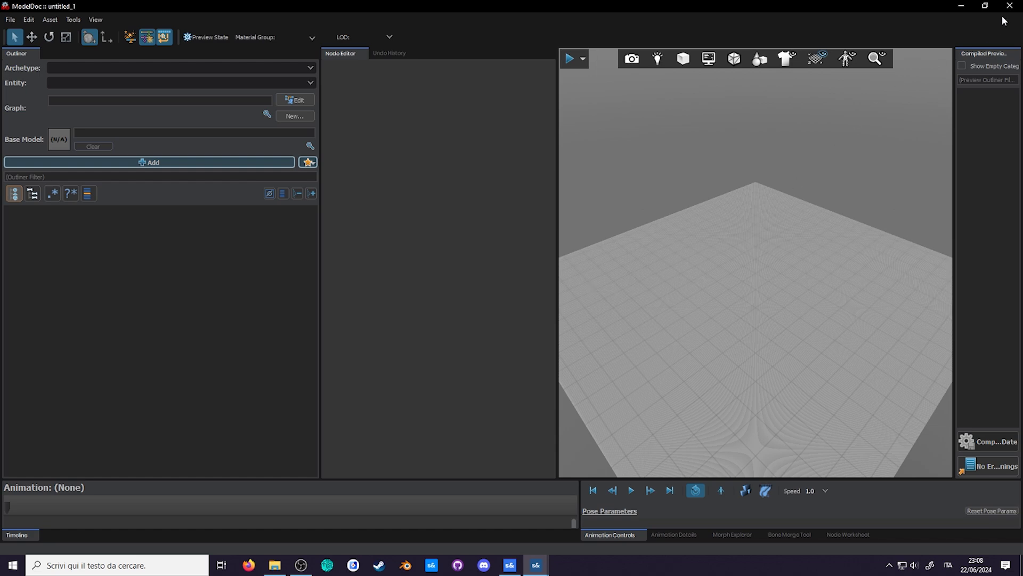
left_click(1010, 5)
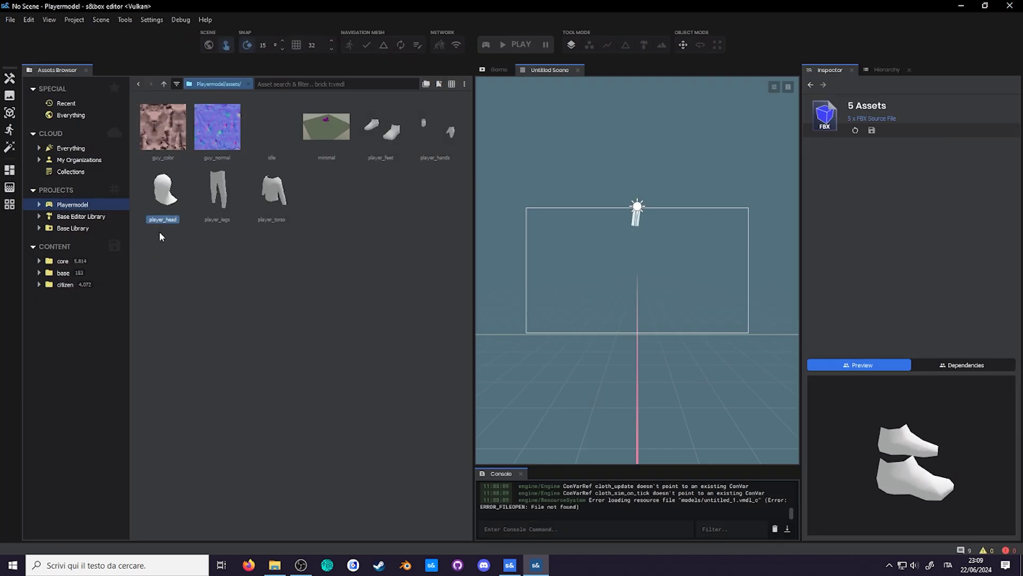
- Create a model from the player_head mesh, save it as player in the models/player folder, and select the new asset
right_click(160, 201)
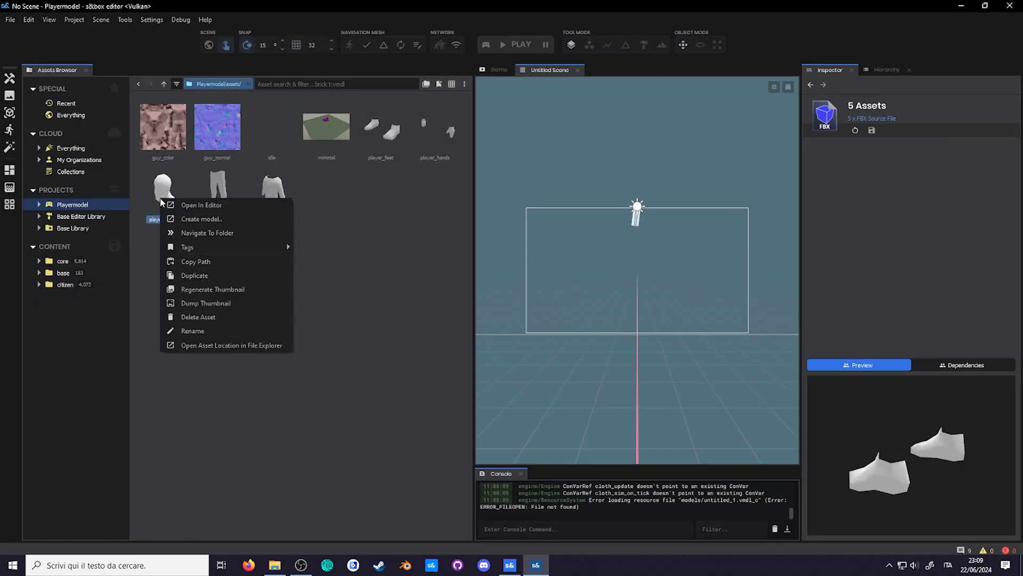
left_click(194, 220)
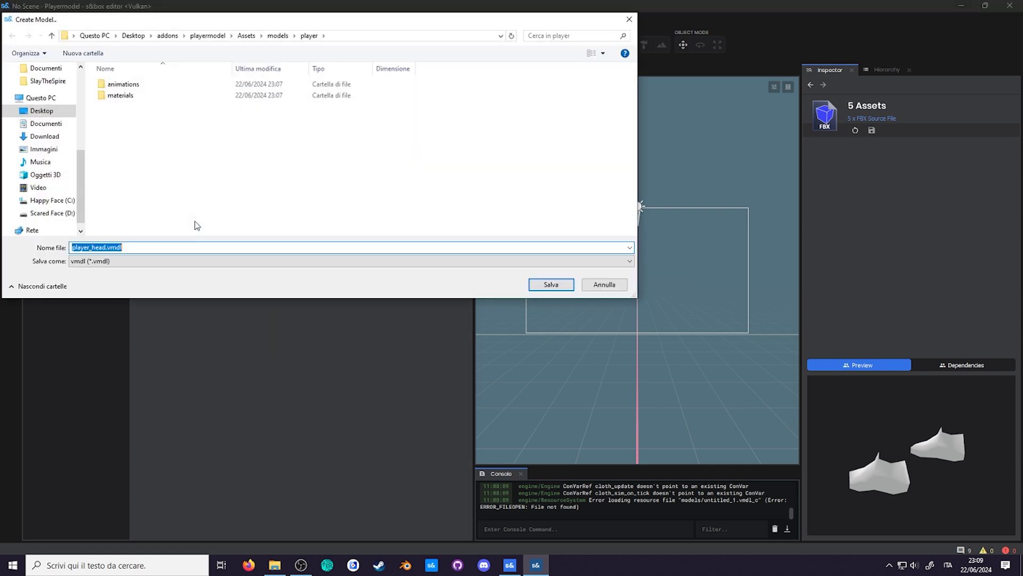
left_click(143, 247)
key("BackSpace")
key("BackSpace")
key("BackSpace")
key("BackSpace")
key("BackSpace")
key("BackSpace")
key("BackSpace")
key("BackSpace")
key("BackSpace")
key("BackSpace")
left_click(550, 284)
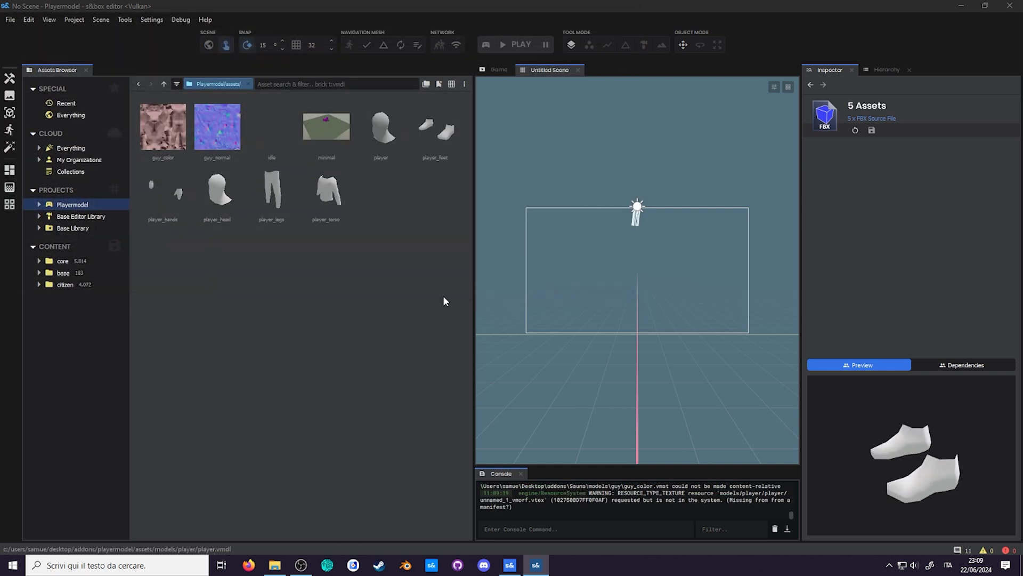
left_click(385, 136)
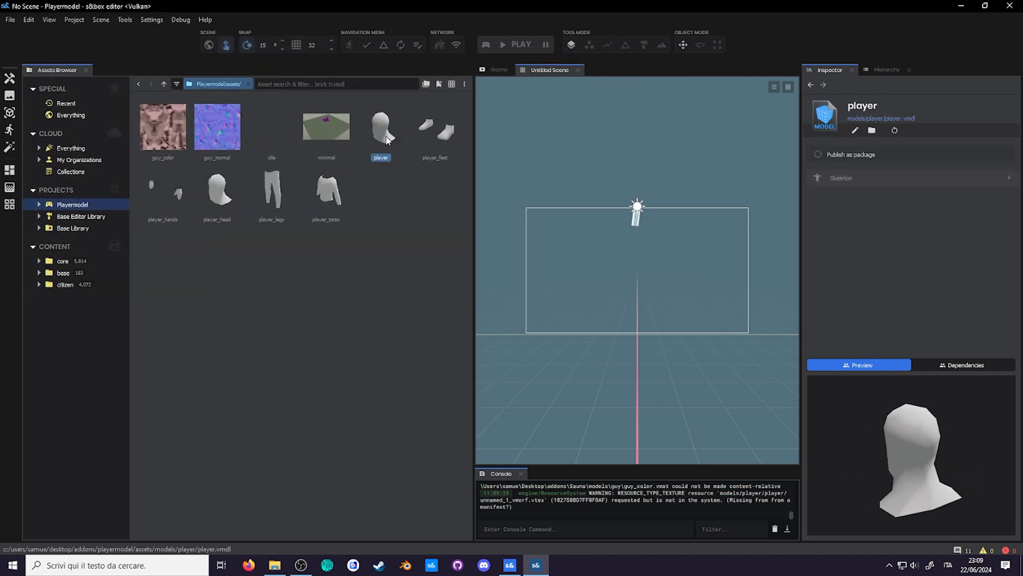
- Open the player model in ModelDoc and inspect the head mesh from several angles and distances
double_click(388, 140)
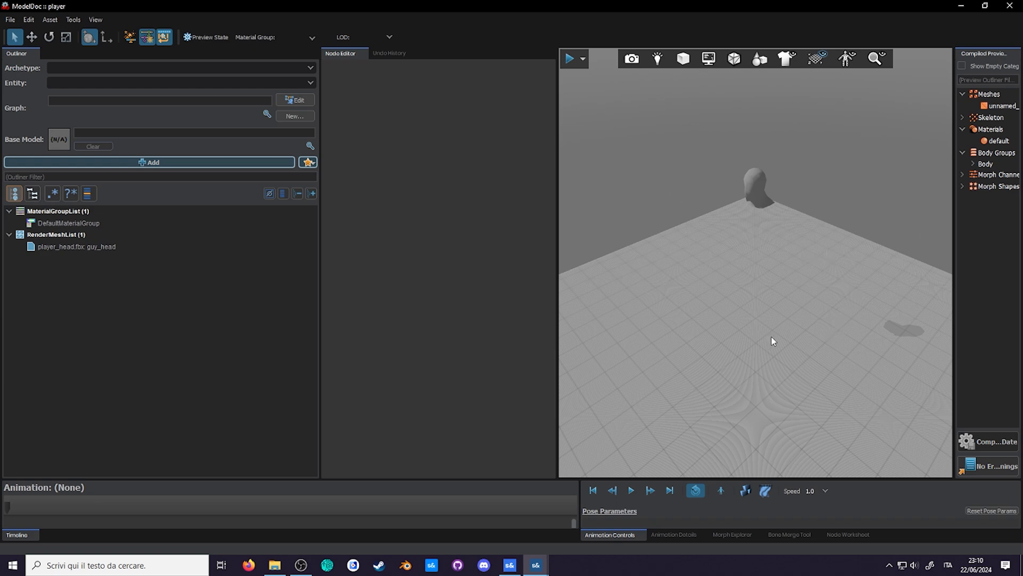
left_click_drag(773, 341, 701, 322)
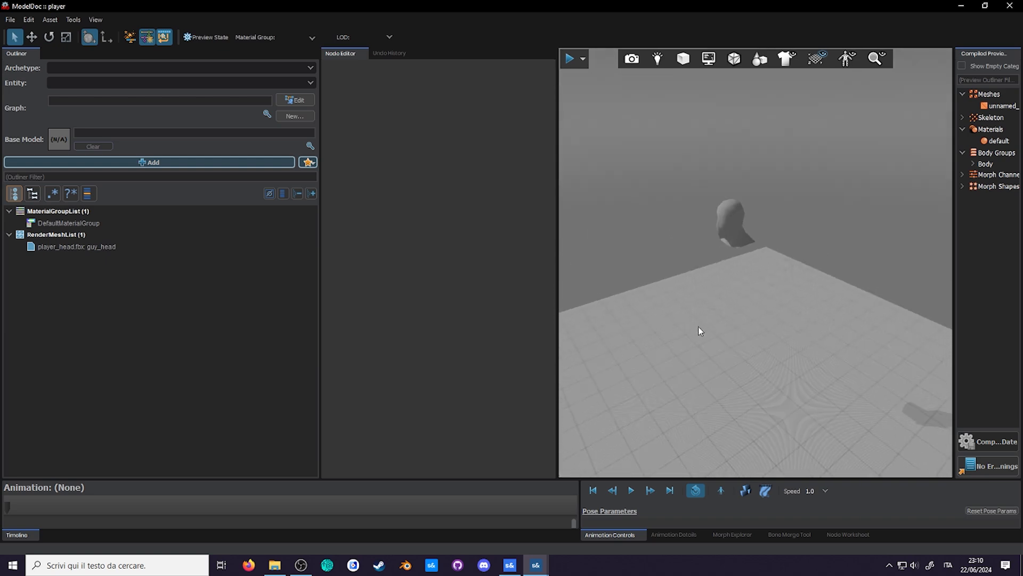
left_click_drag(702, 322, 661, 318)
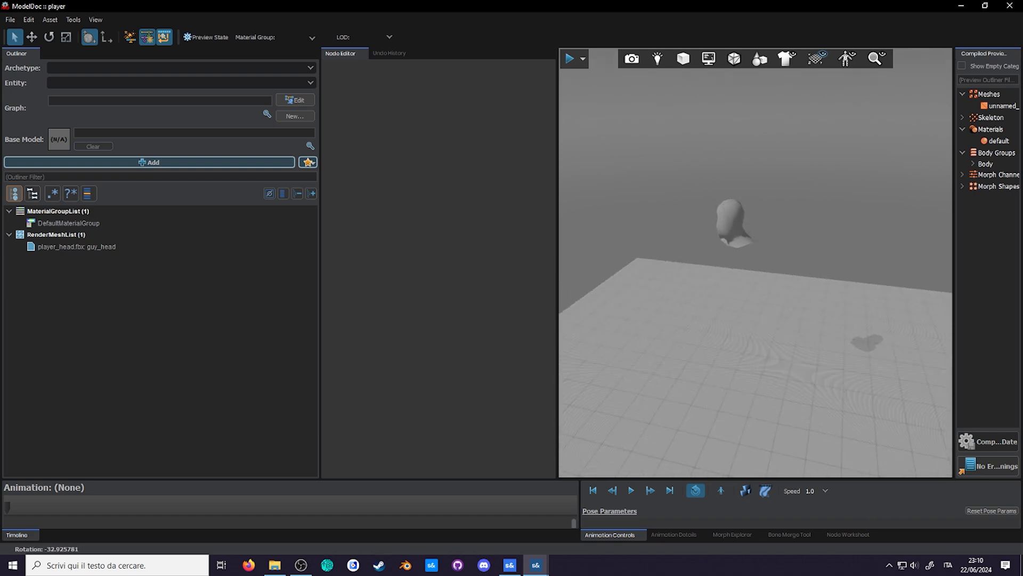
left_click_drag(728, 350, 727, 349)
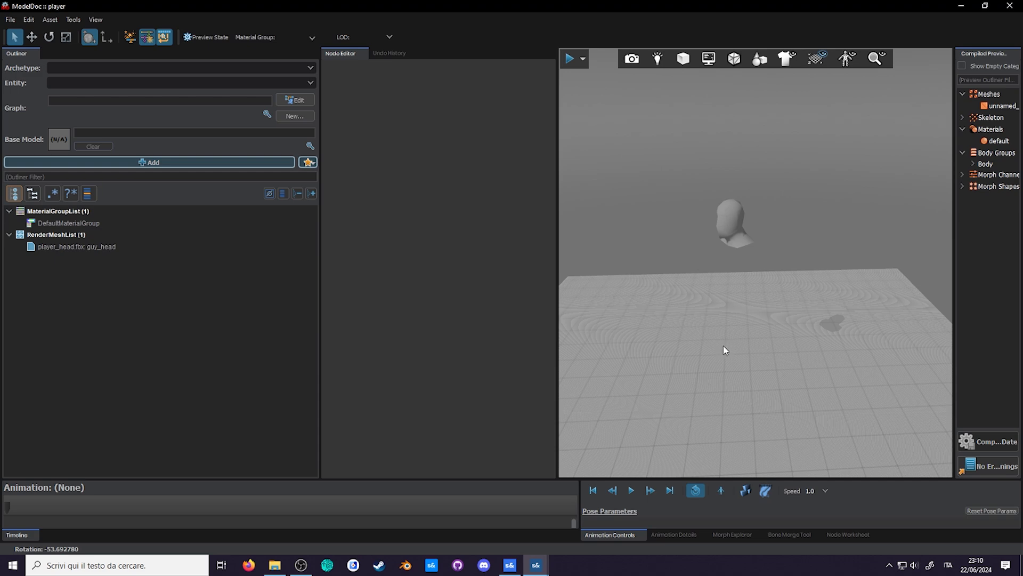
left_click_drag(700, 357, 700, 357)
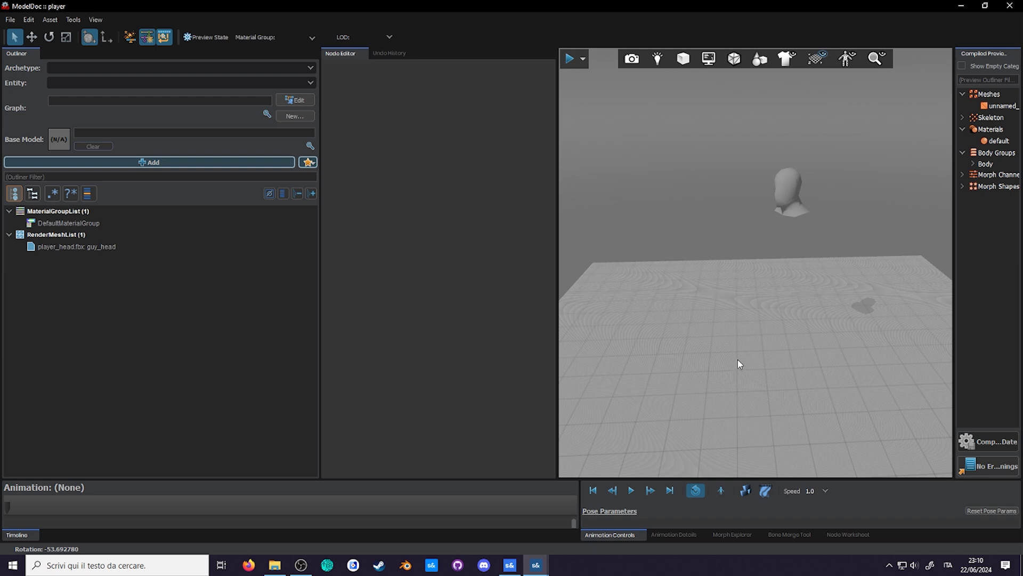
left_click_drag(737, 359, 737, 353)
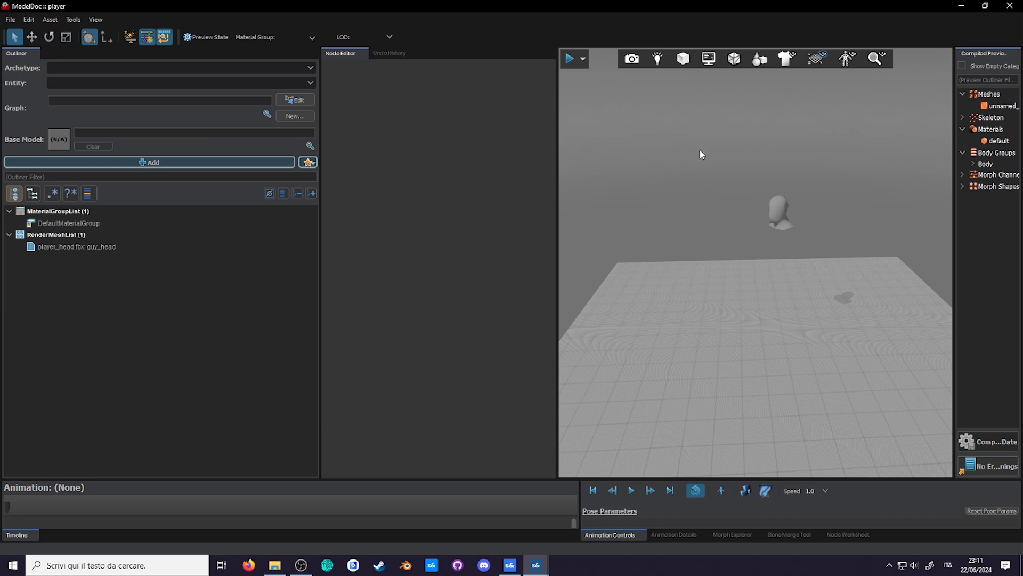
- Preview the model in the Front and Top camera modes and return the camera to Default
left_click(632, 58)
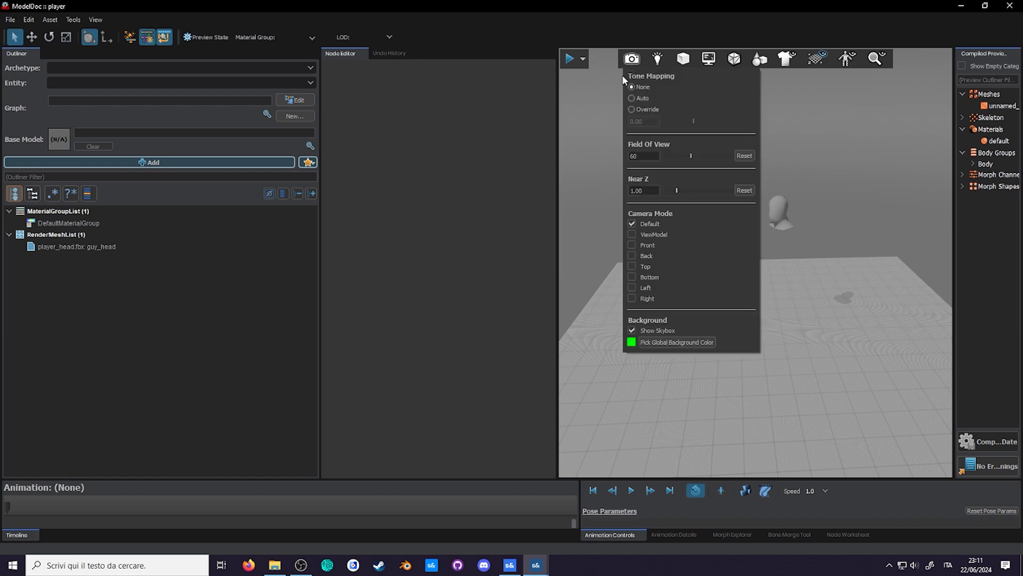
left_click(635, 245)
left_click(635, 265)
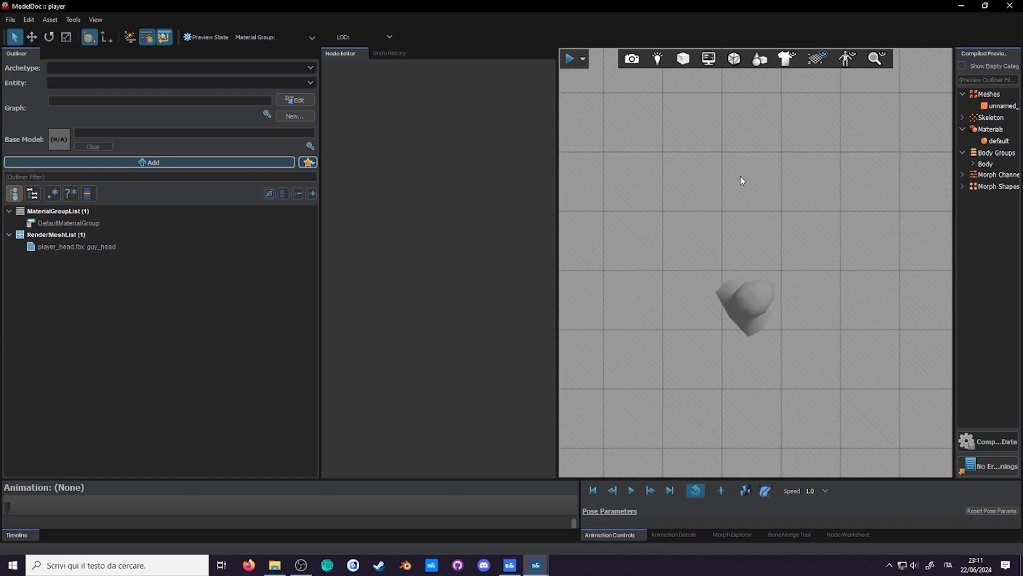
left_click(632, 59)
left_click(634, 222)
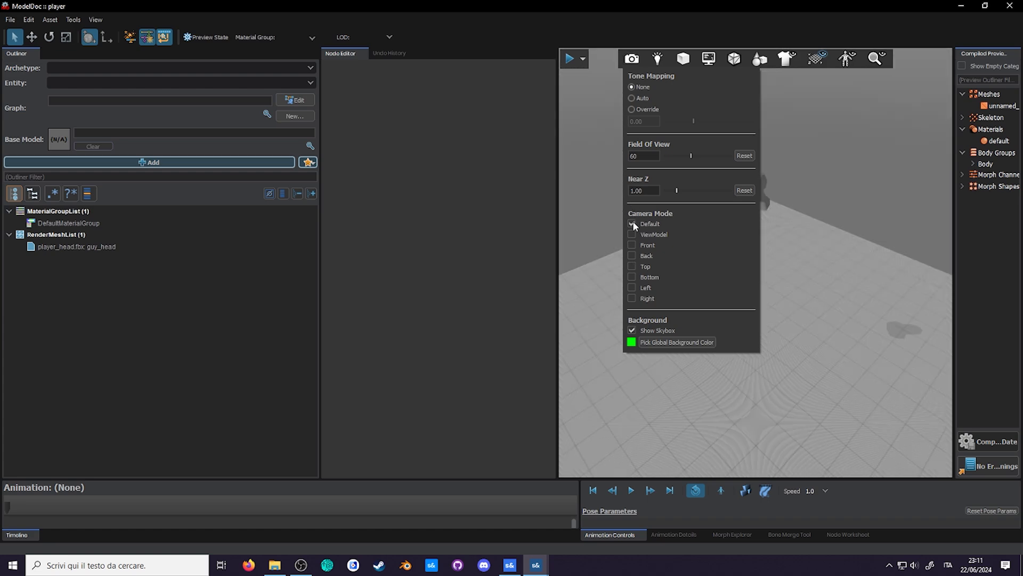
- Try the Basic Dark, Basic Sunny and Basic Overcast lighting modes and settle on Basic Sunset for the preview
left_click(658, 60)
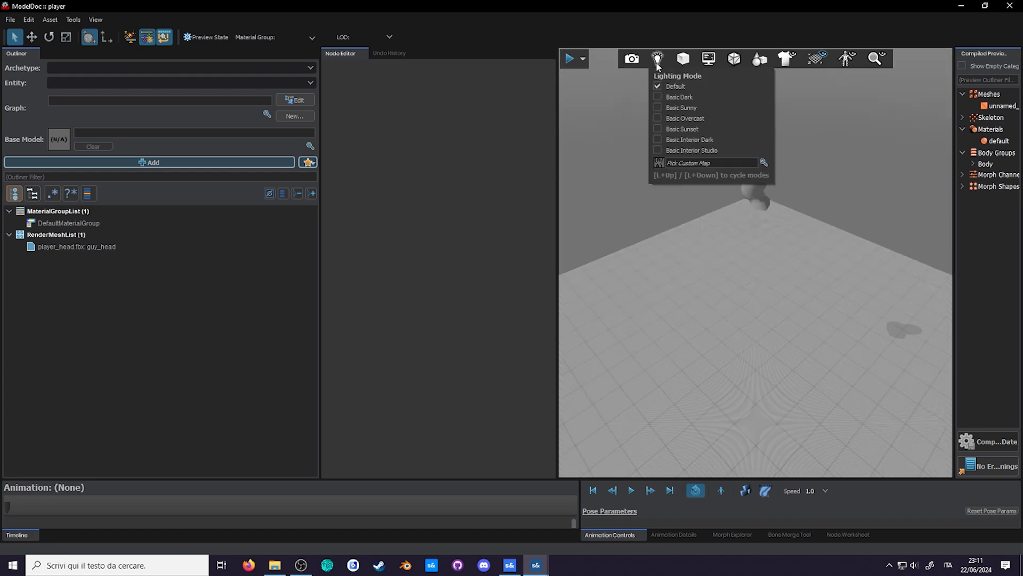
left_click(658, 98)
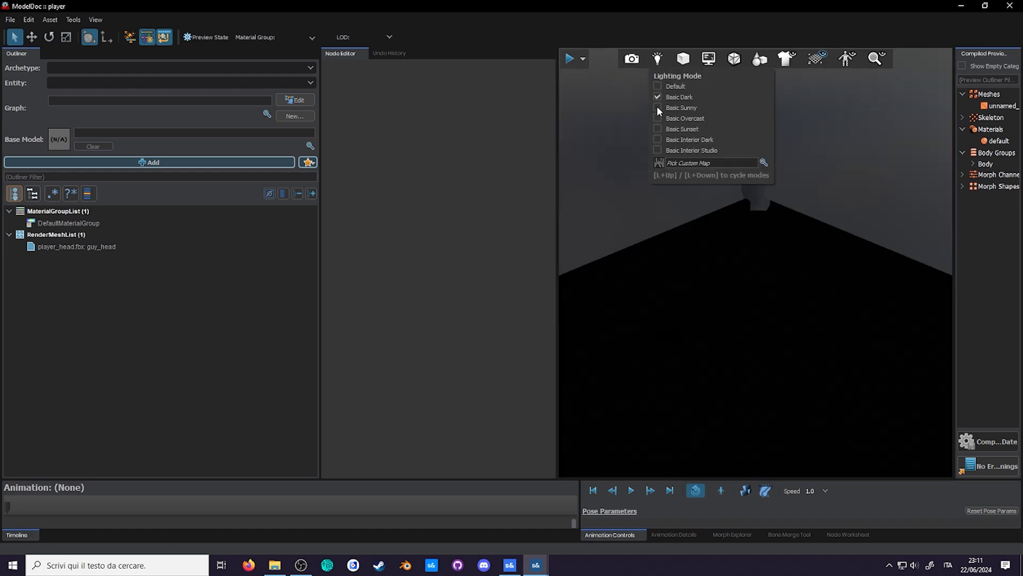
left_click(657, 107)
left_click(657, 118)
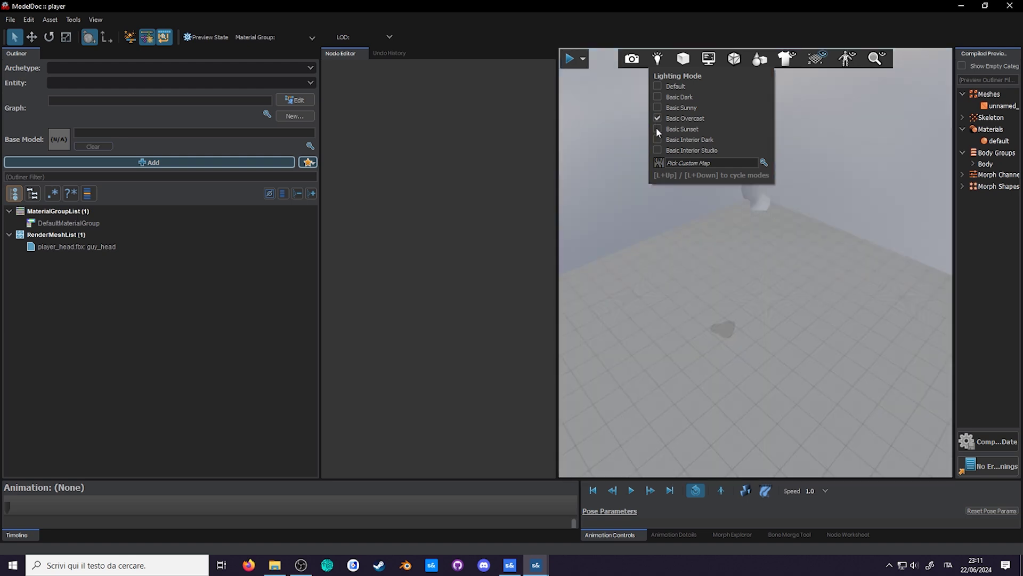
left_click(658, 129)
left_click(640, 94)
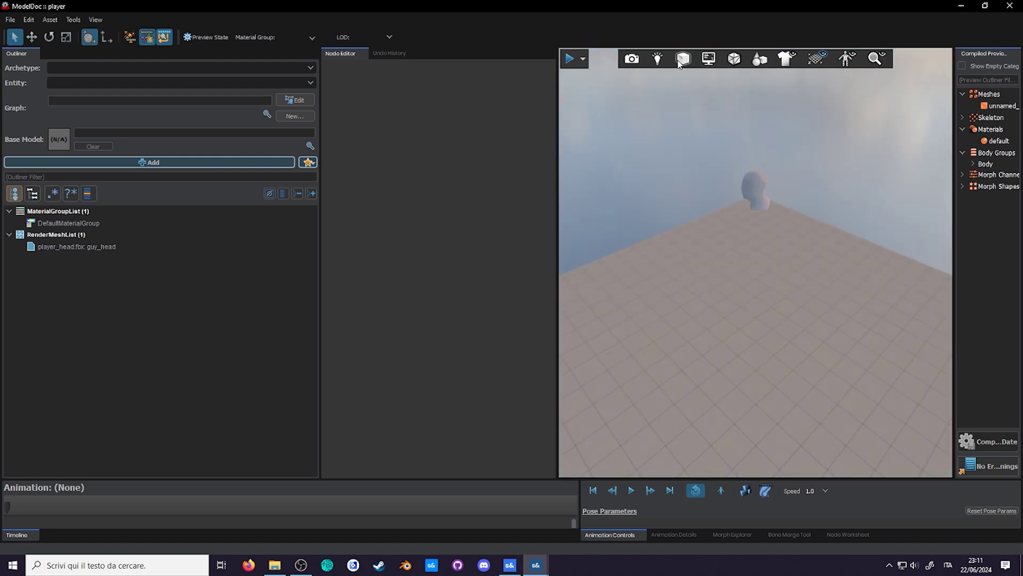
- Examine the preview's rendering info overlay and toggle the mesh wireframe on and off
left_click(706, 59)
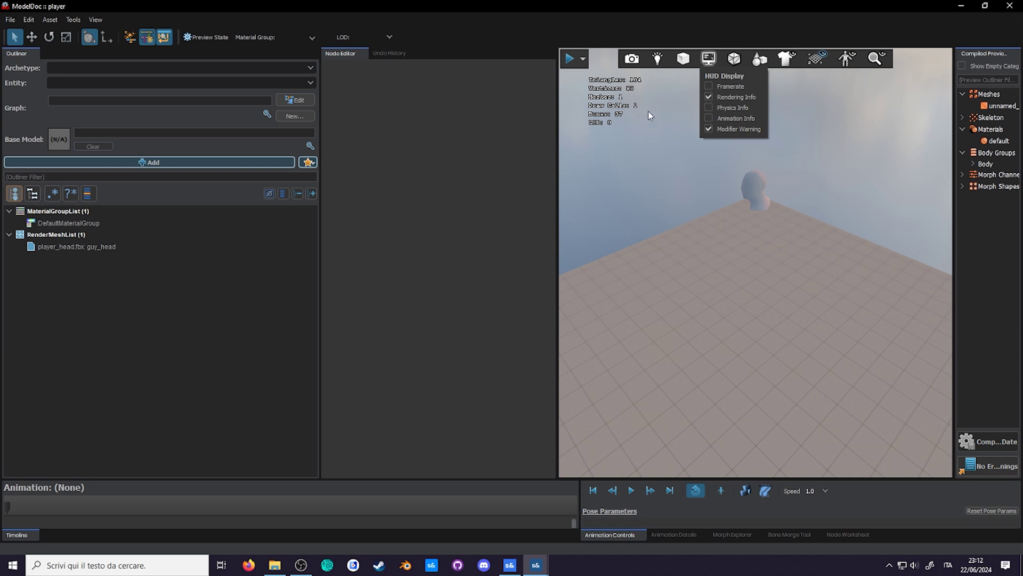
left_click(735, 59)
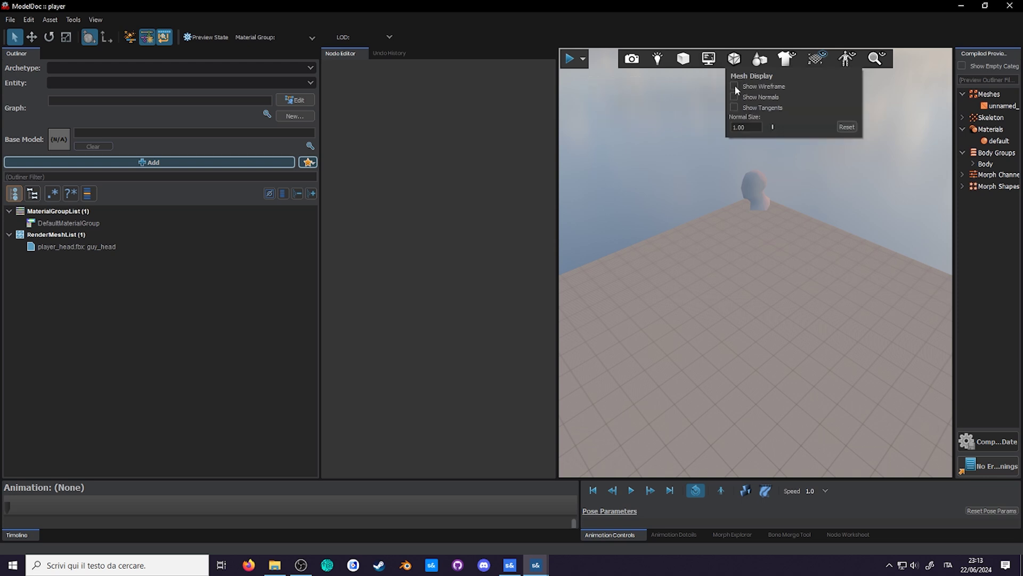
left_click(735, 87)
left_click(735, 87)
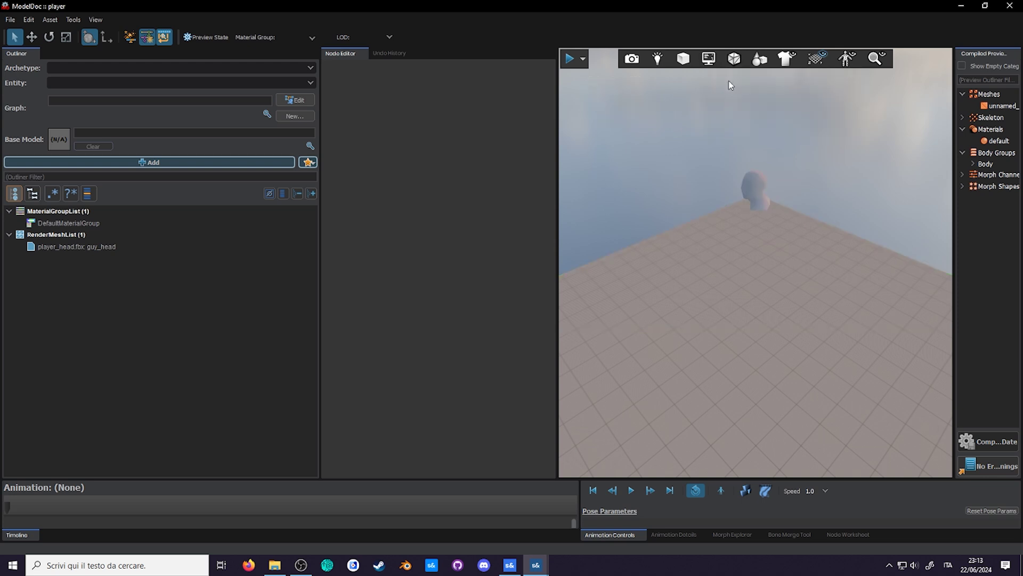
- Reset the model rotation to 0 and check the skeleton display with its bone lines and bone names
left_click(816, 60)
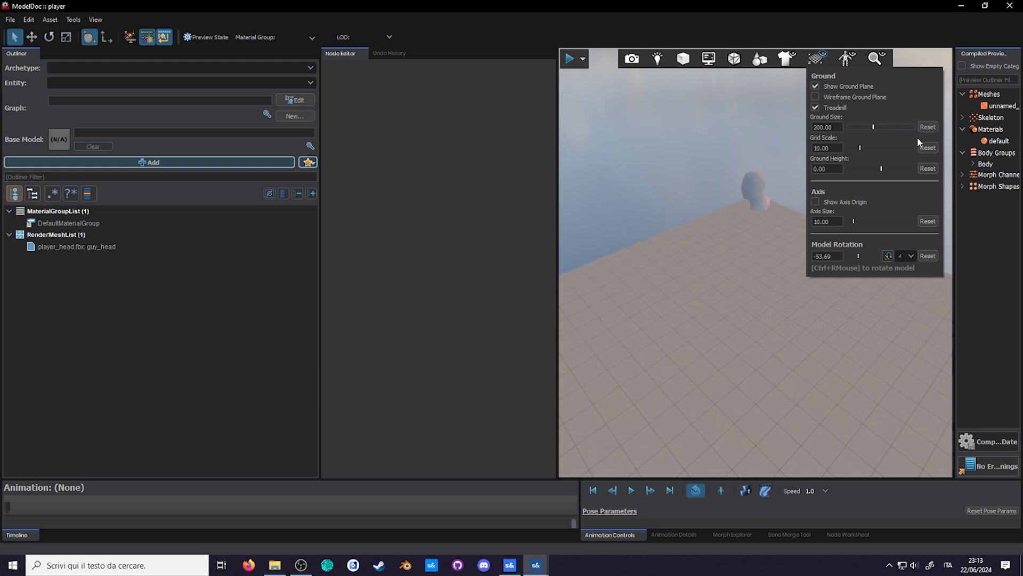
left_click(926, 257)
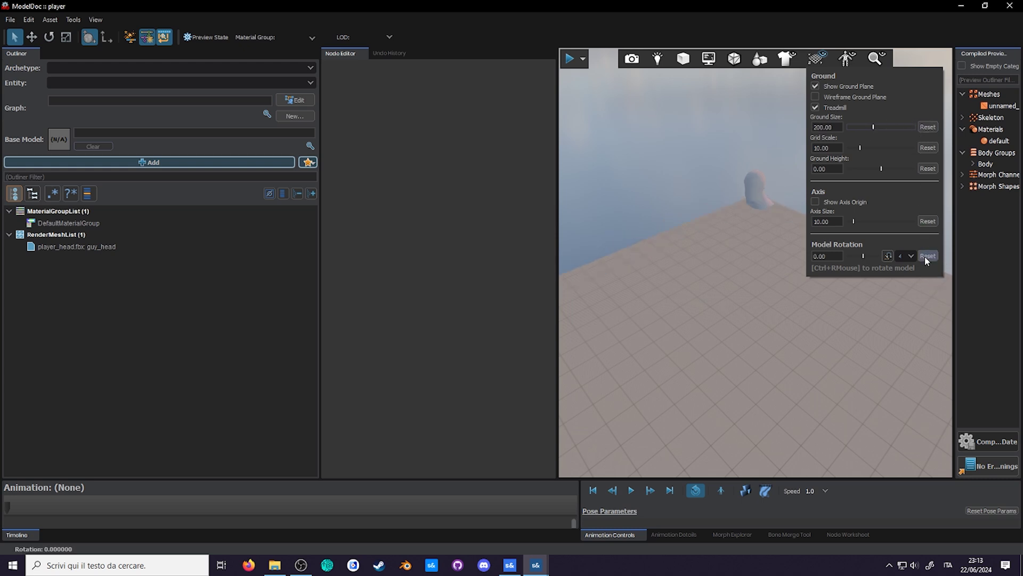
left_click(846, 59)
left_click(846, 97)
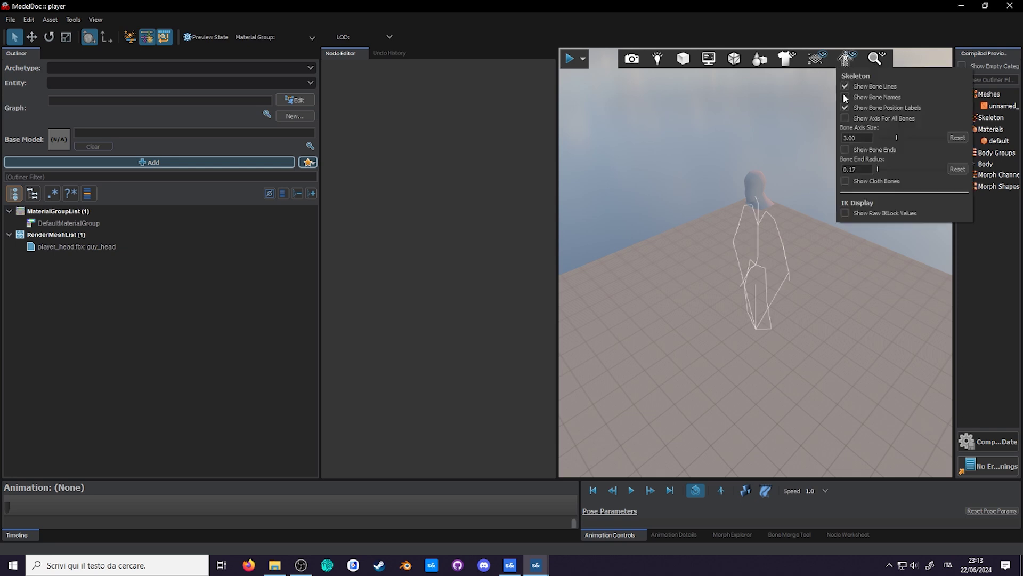
left_click(845, 97)
left_click(848, 57)
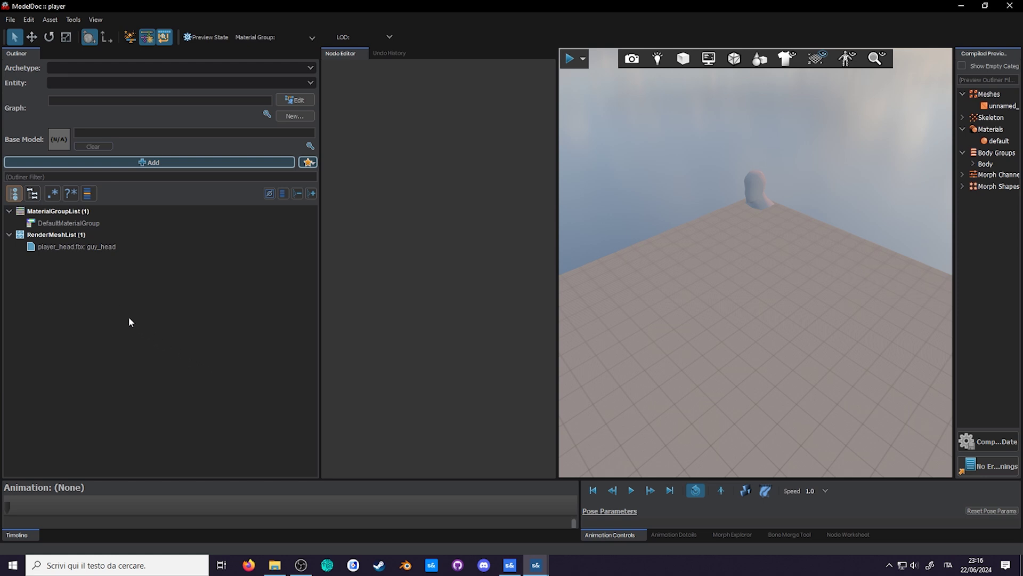
- Review the properties of the player_head.fbx render mesh and the DefaultMaterialGroup, leaving nothing selected
left_click(41, 245)
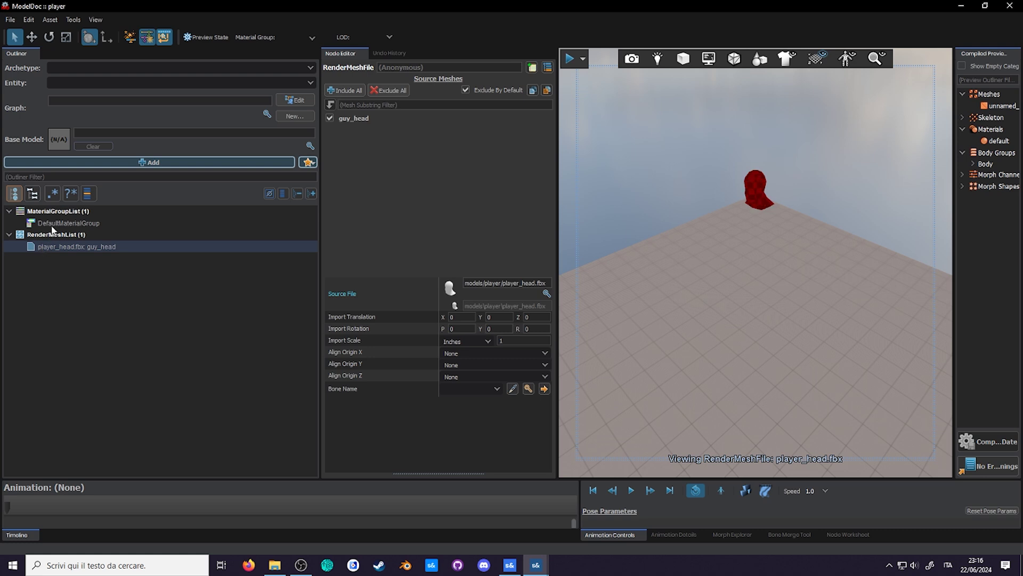
left_click(52, 227)
left_click(94, 346)
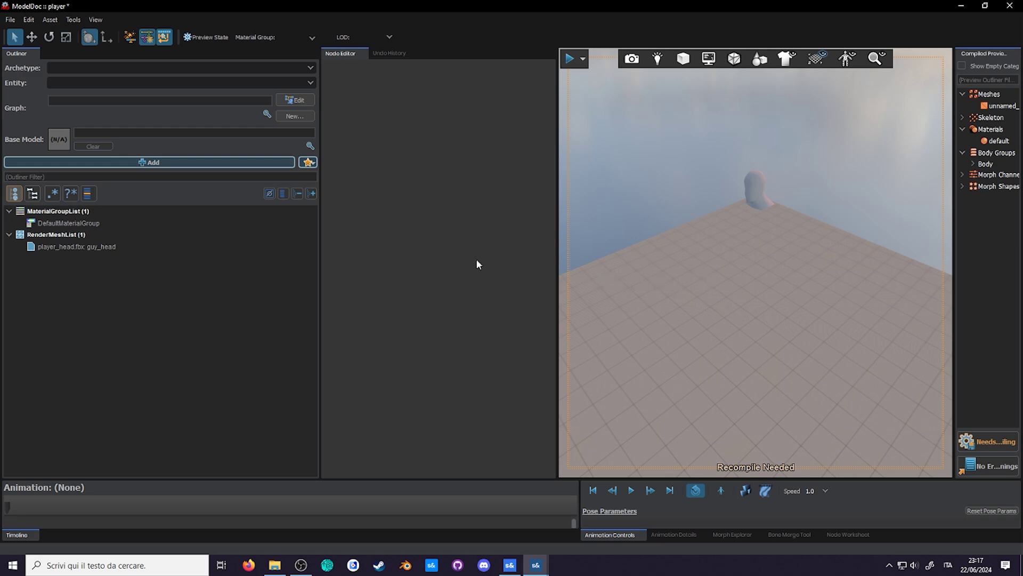
- Browse the node types that can be added to the model, reading descriptions including Add Meshes, and leave without adding one
left_click(142, 166)
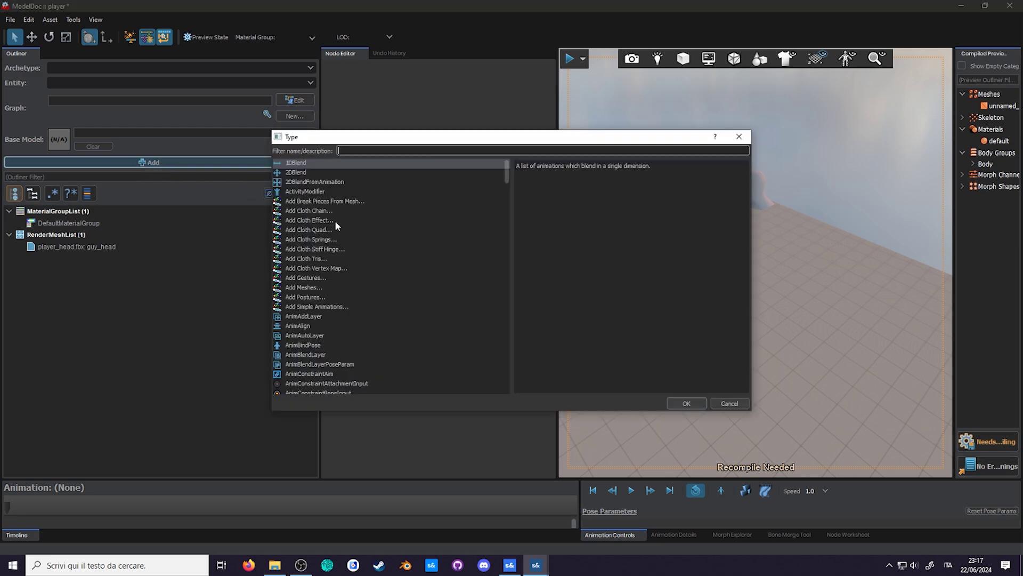
left_click(350, 223)
left_click(354, 251)
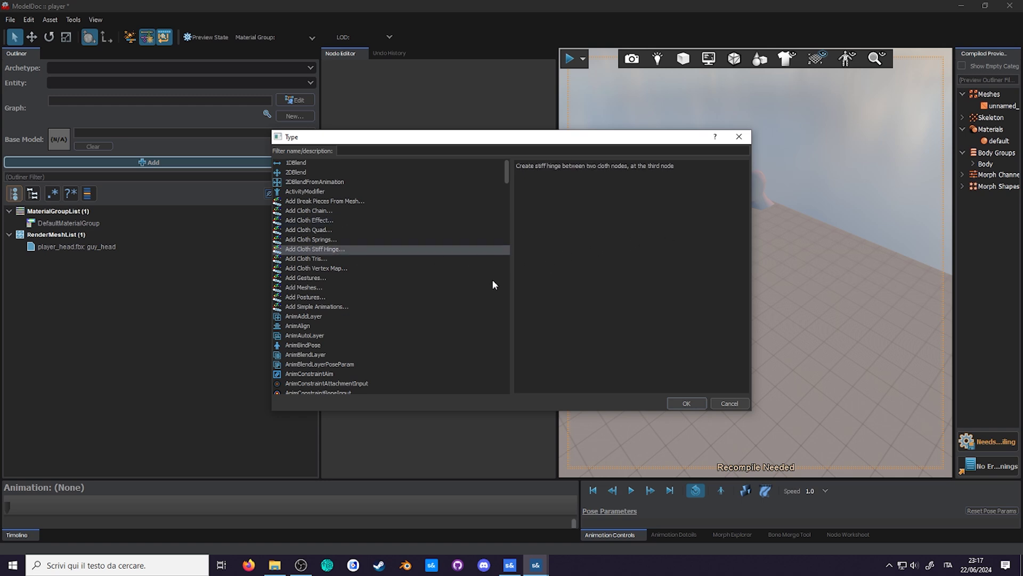
left_click(381, 291)
left_click(380, 326)
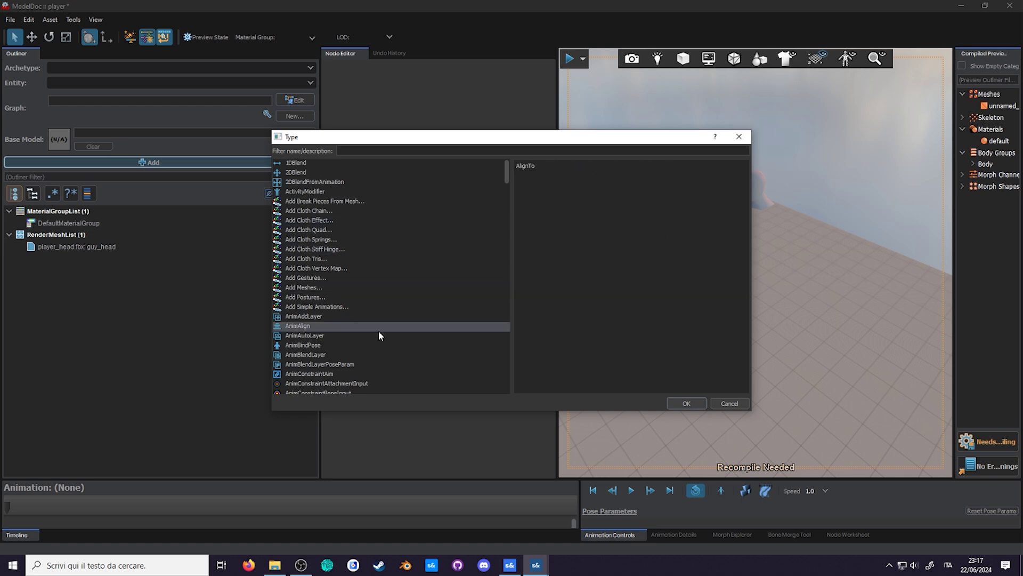
left_click(379, 364)
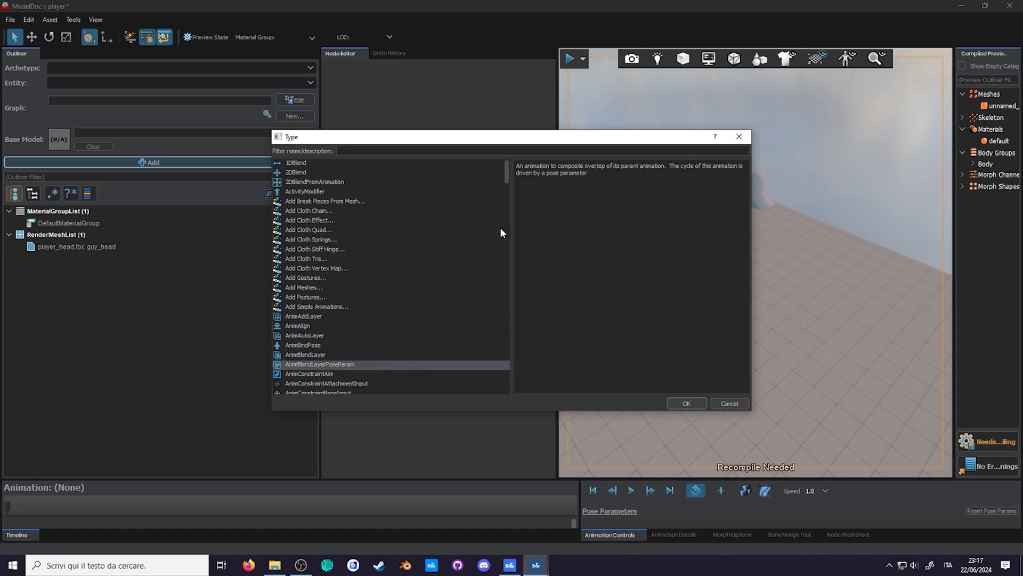
left_click(425, 151)
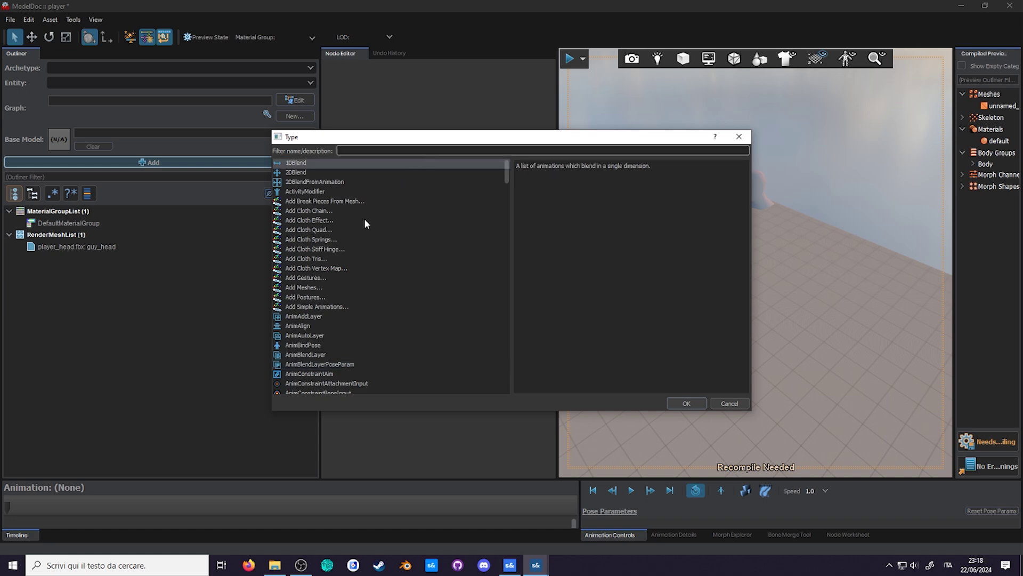
left_click(308, 286)
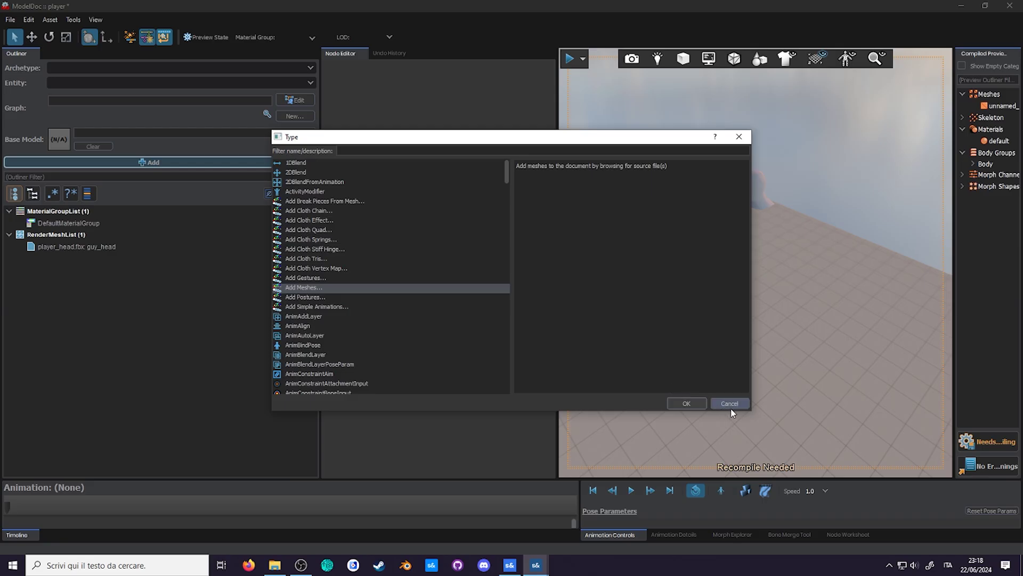
left_click(919, 541)
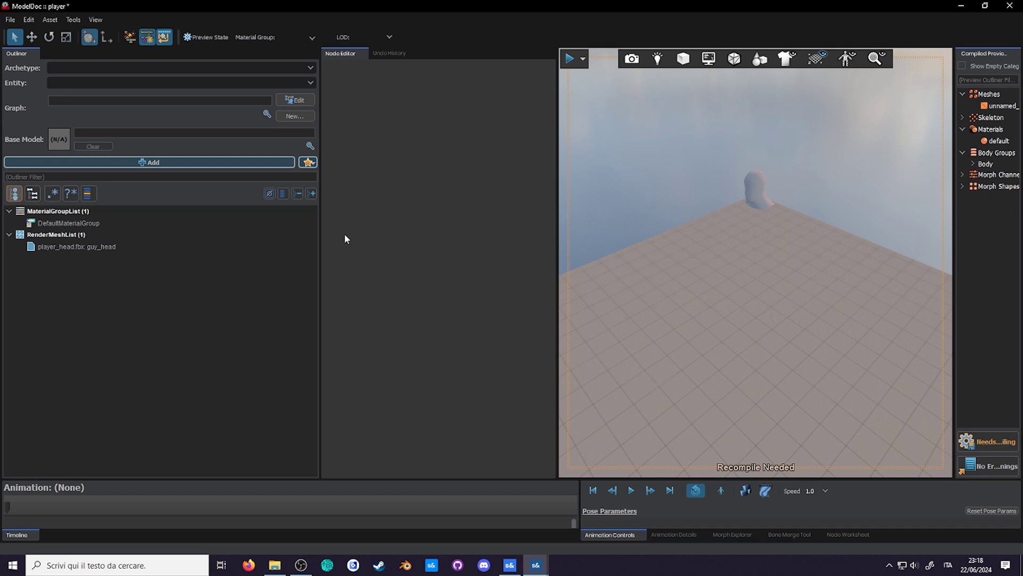
- Add the player_feet, player_hands, player_legs and player_torso FBX meshes to the model and recompile it
left_click(311, 165)
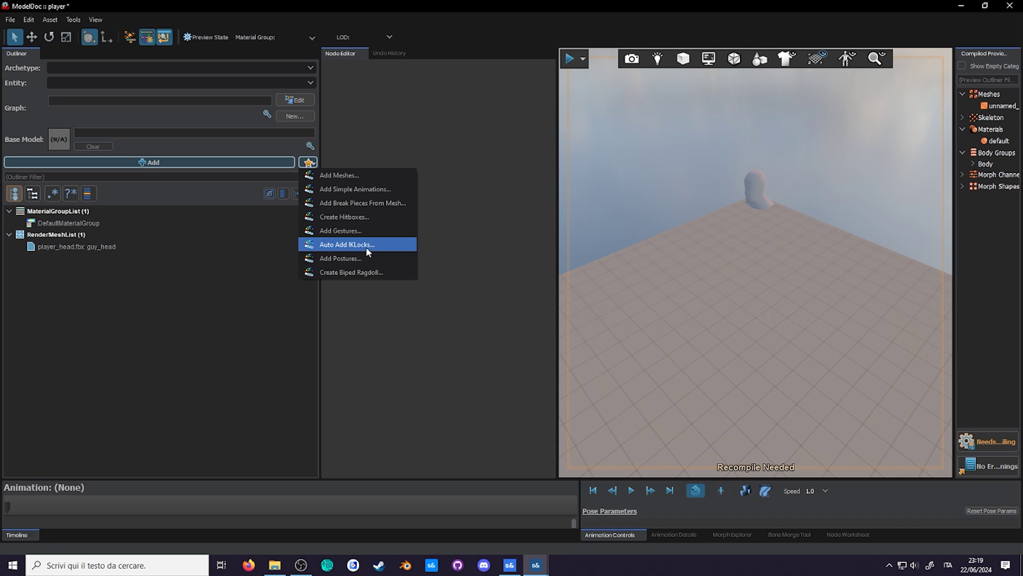
left_click(370, 177)
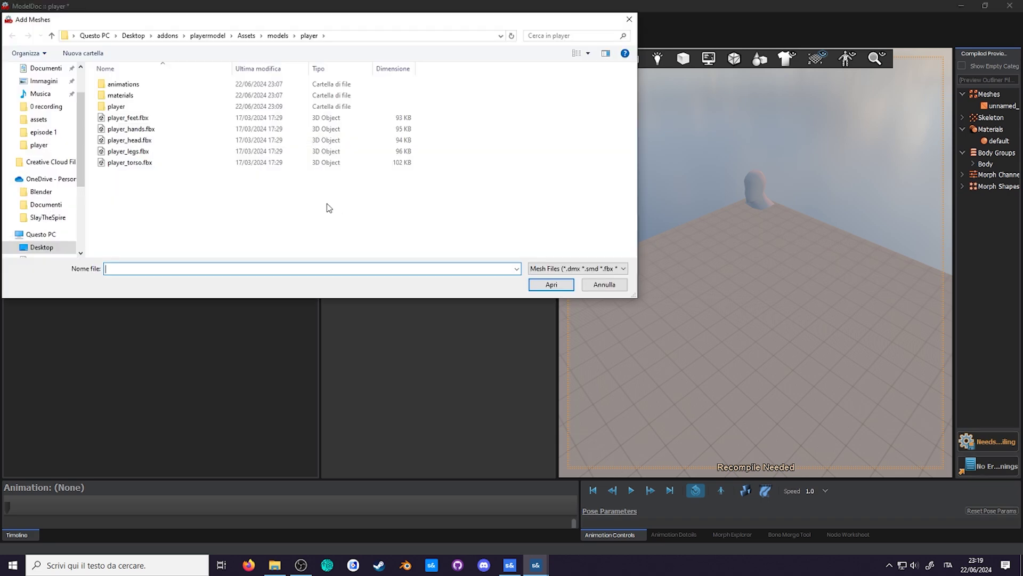
left_click(173, 162)
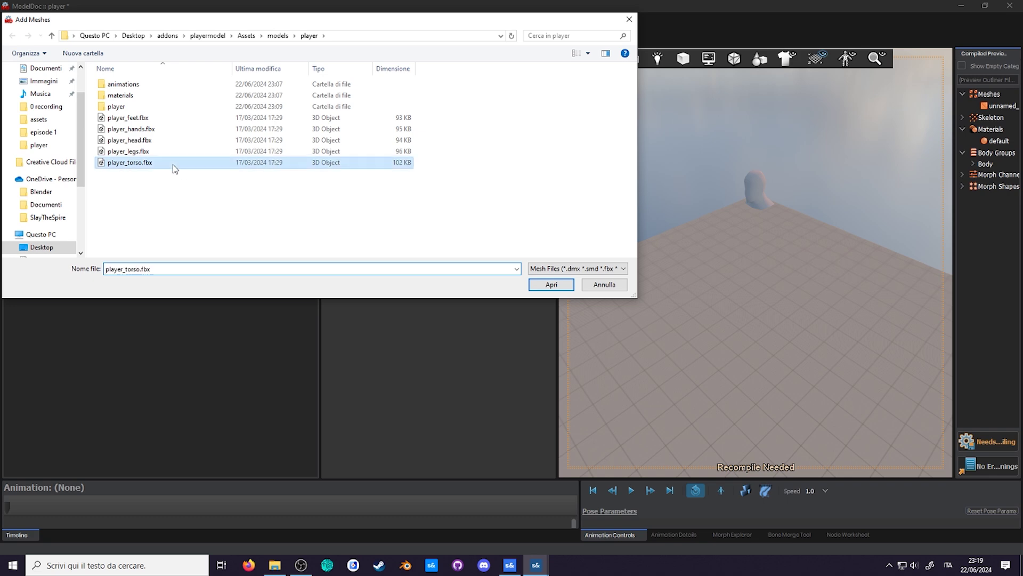
left_click(171, 151, "ctrl")
left_click(170, 128, "ctrl")
left_click(170, 118, "ctrl")
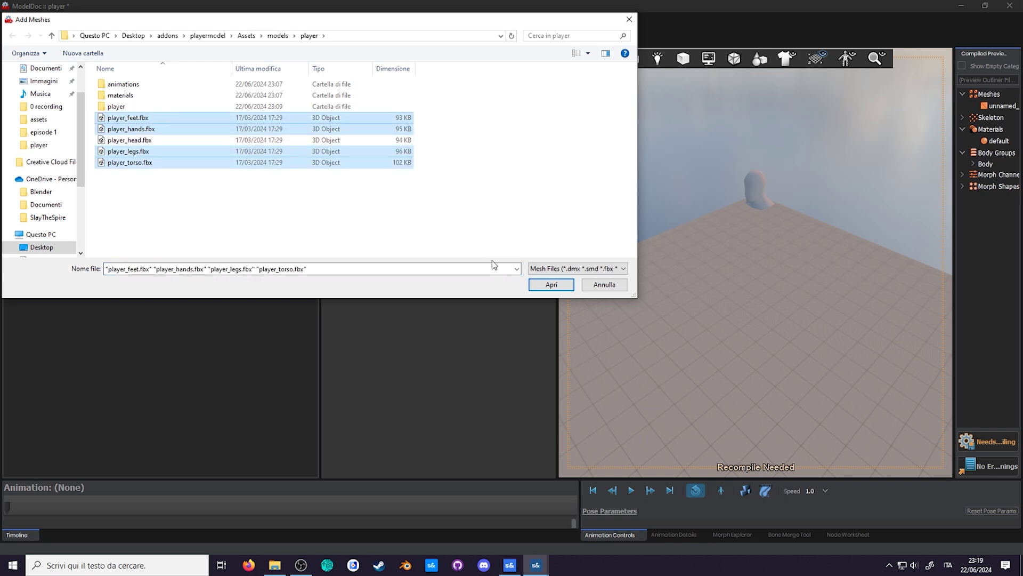
left_click(551, 284)
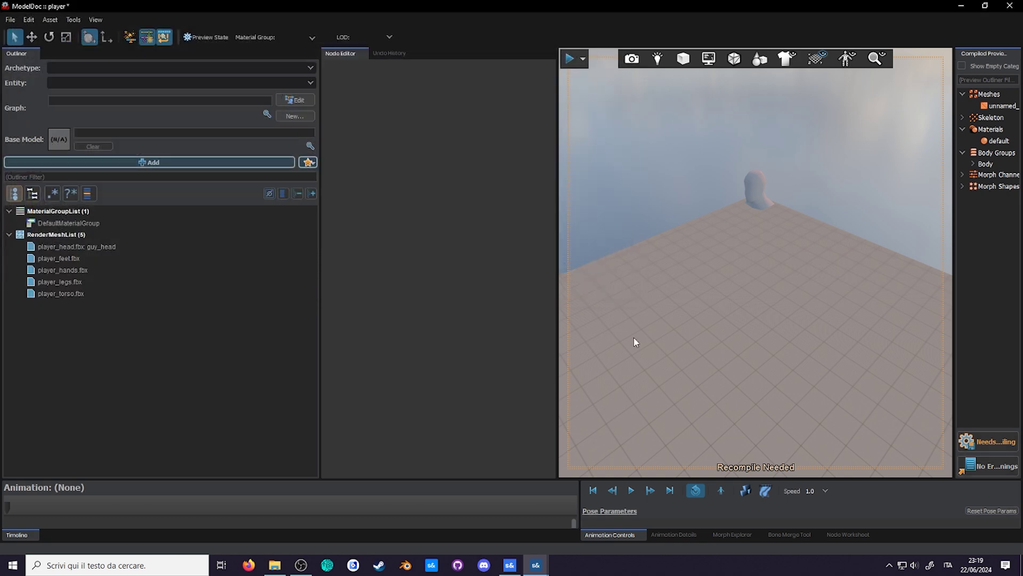
left_click(984, 444)
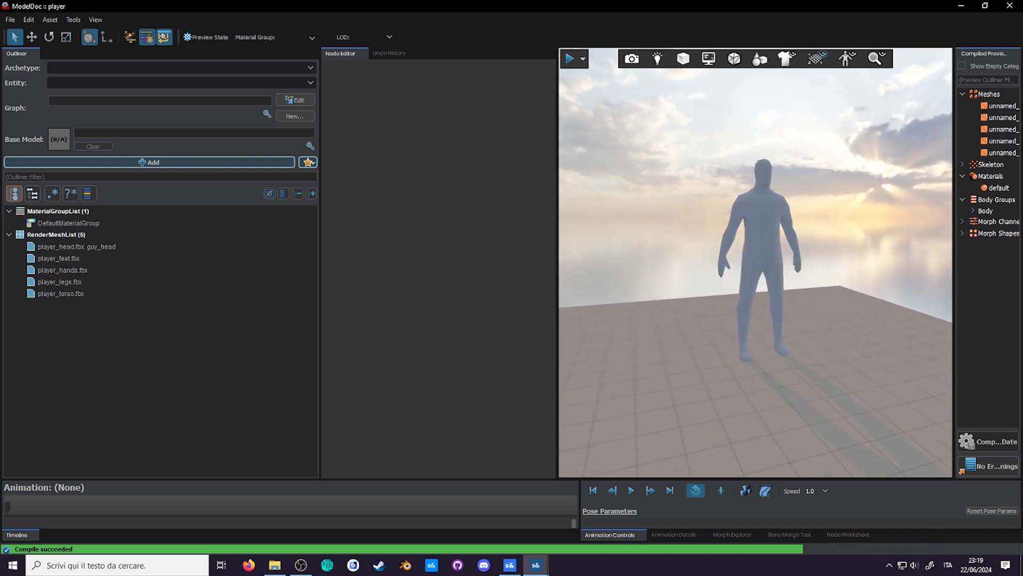
- Set the model preview to the plain grey lighting environment, select DefaultMaterialGroup and switch to the s&box editor
left_click(657, 58)
left_click(687, 130)
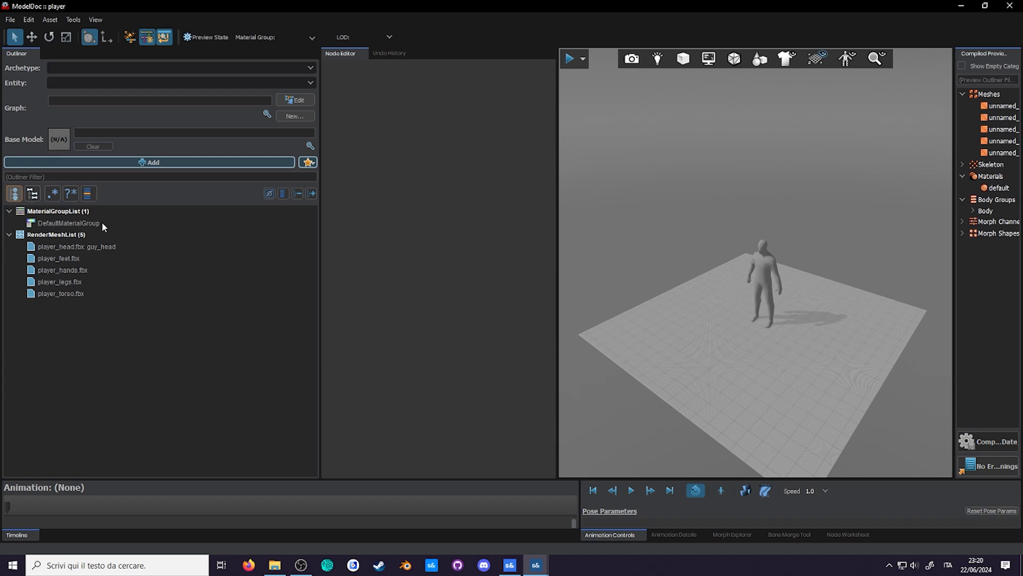
left_click(80, 223)
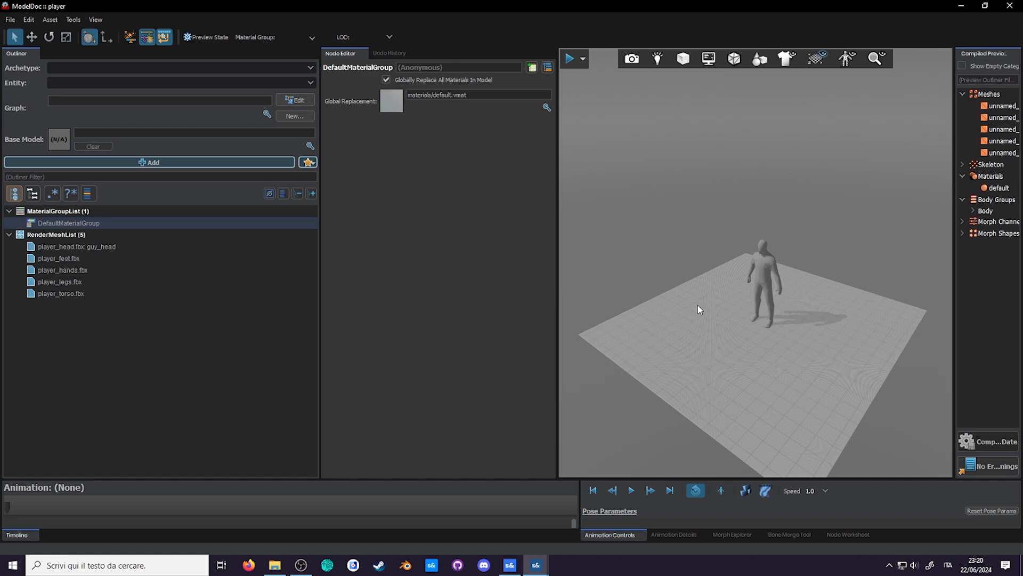
key("alt+Tab")
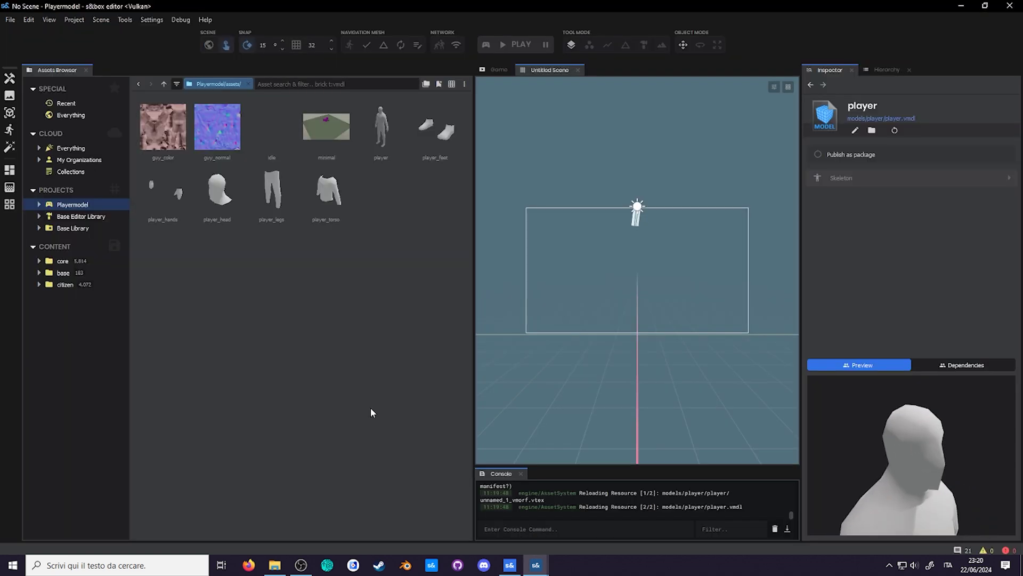
left_click(10, 96)
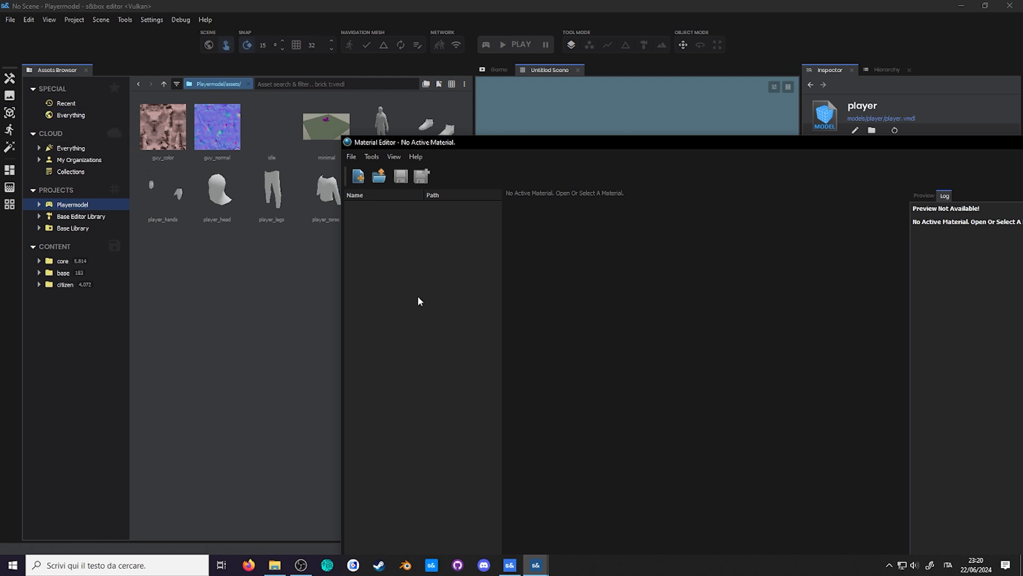
left_click(359, 177)
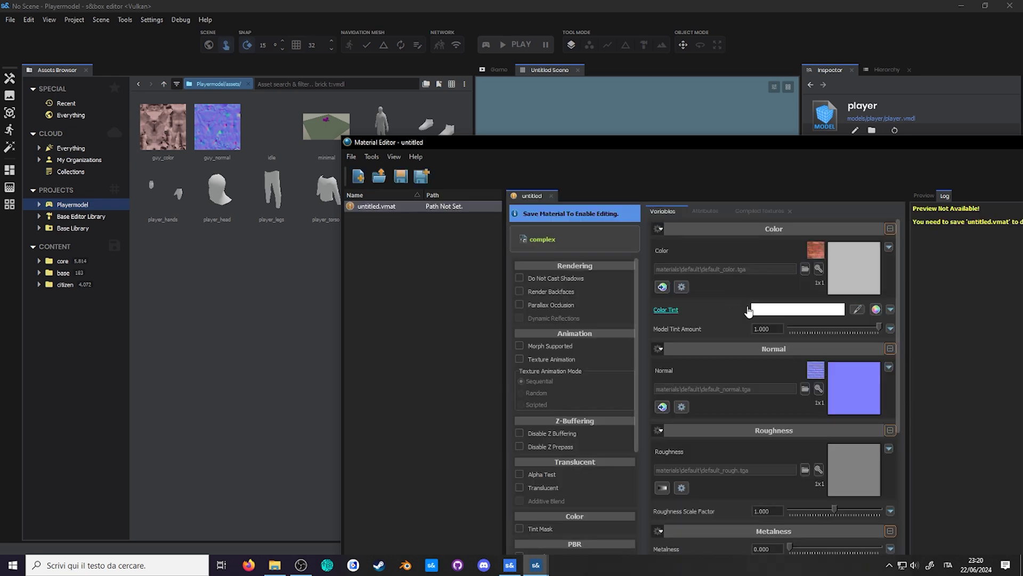
scroll(757, 488, "down", 4)
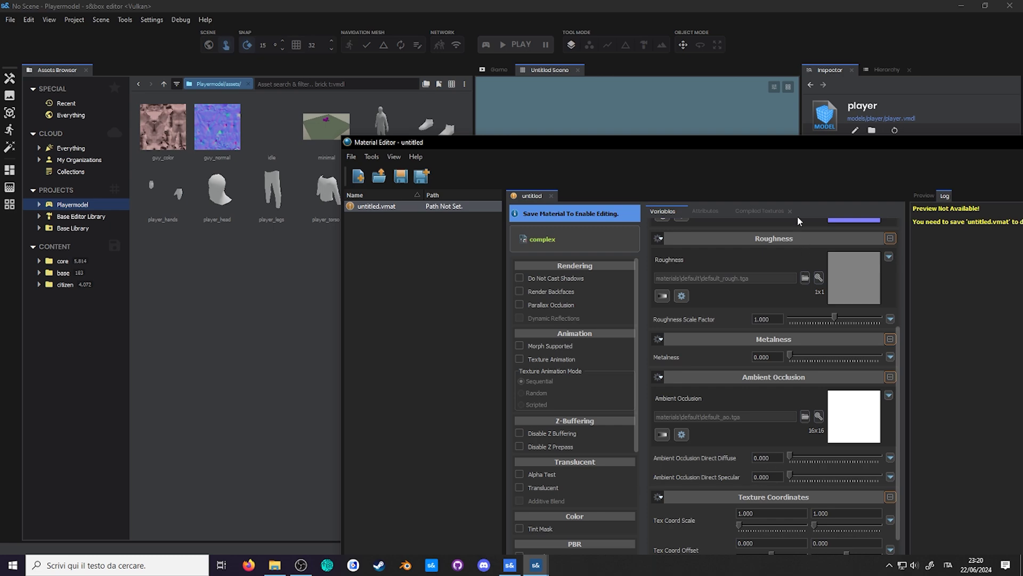
left_click_drag(780, 148, 561, 95)
left_click(910, 89)
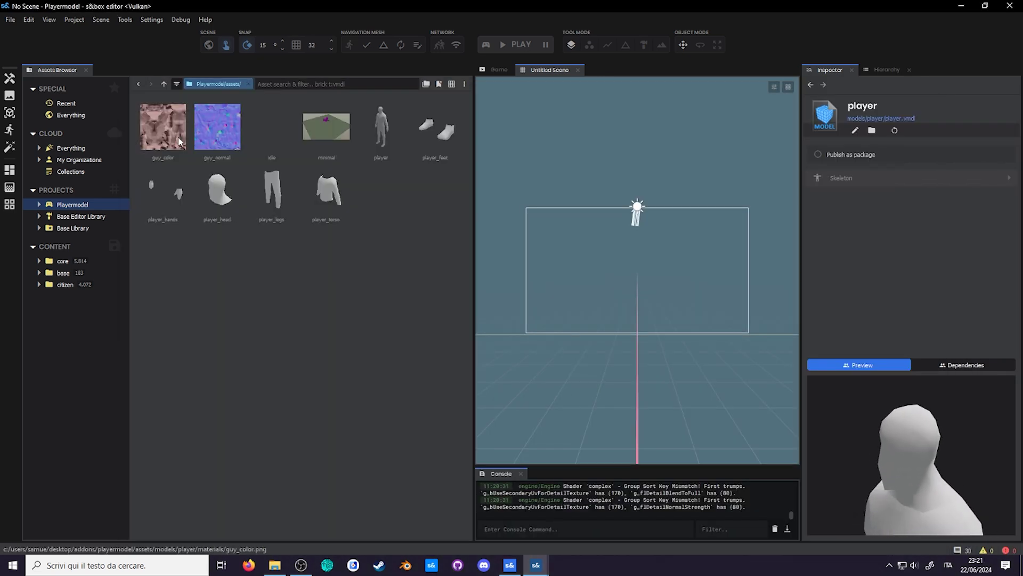
- Create a material from the guy_color texture and save it as guy.vmat in the player's materials folder
right_click(166, 123)
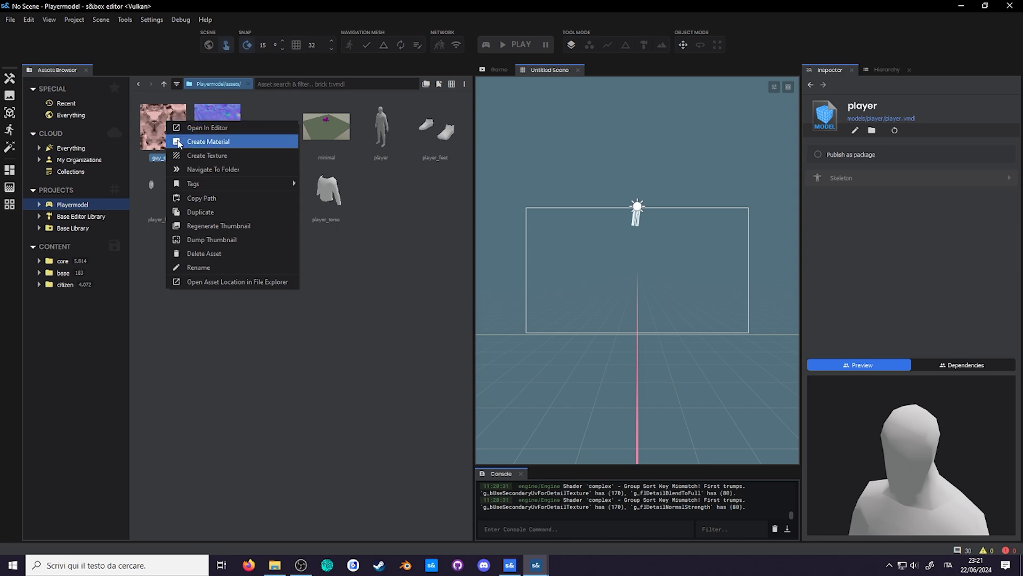
left_click(179, 142)
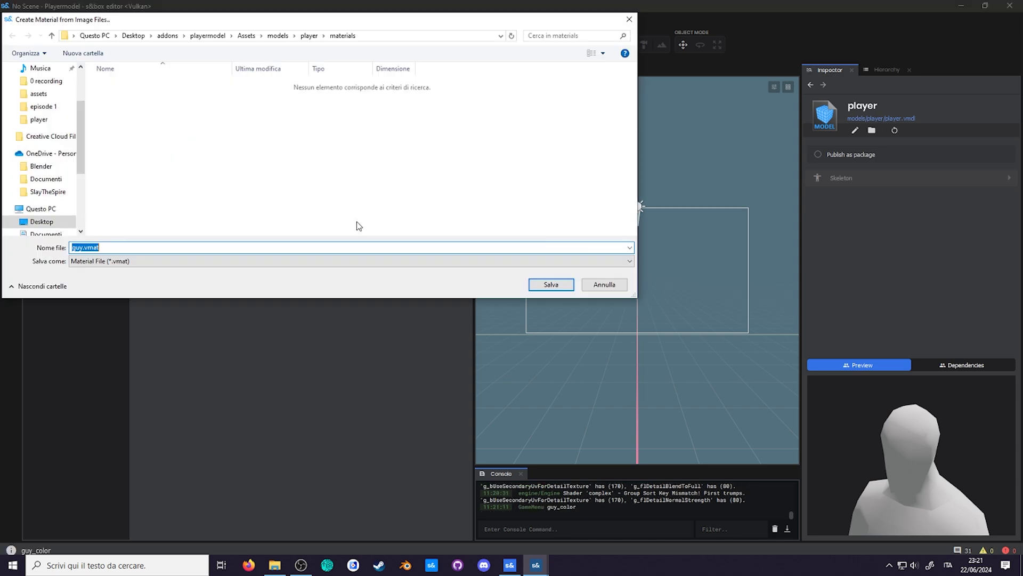
left_click(549, 285)
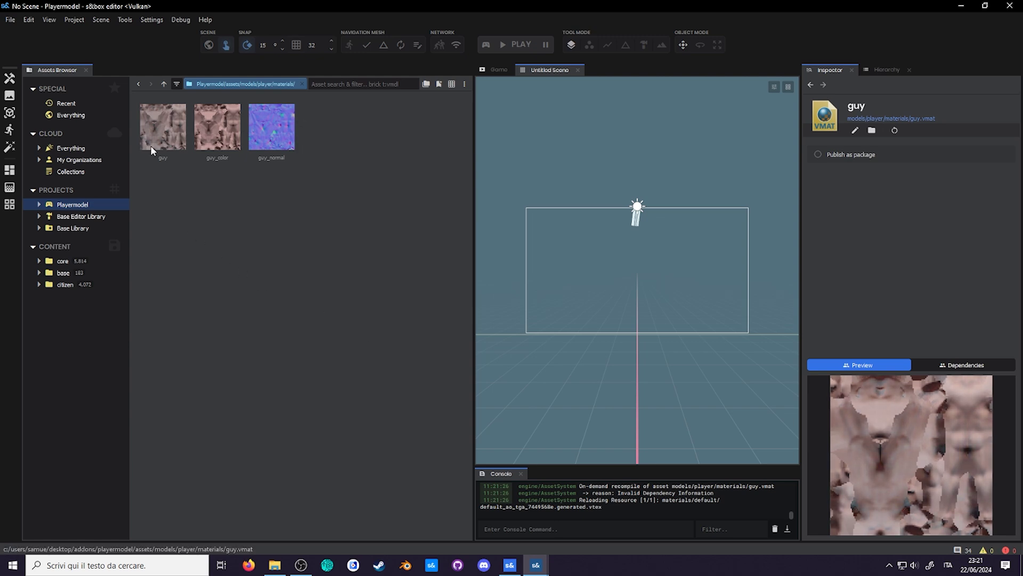
- Open the guy material and check the texture files assigned to its Color and Normal inputs
double_click(155, 133)
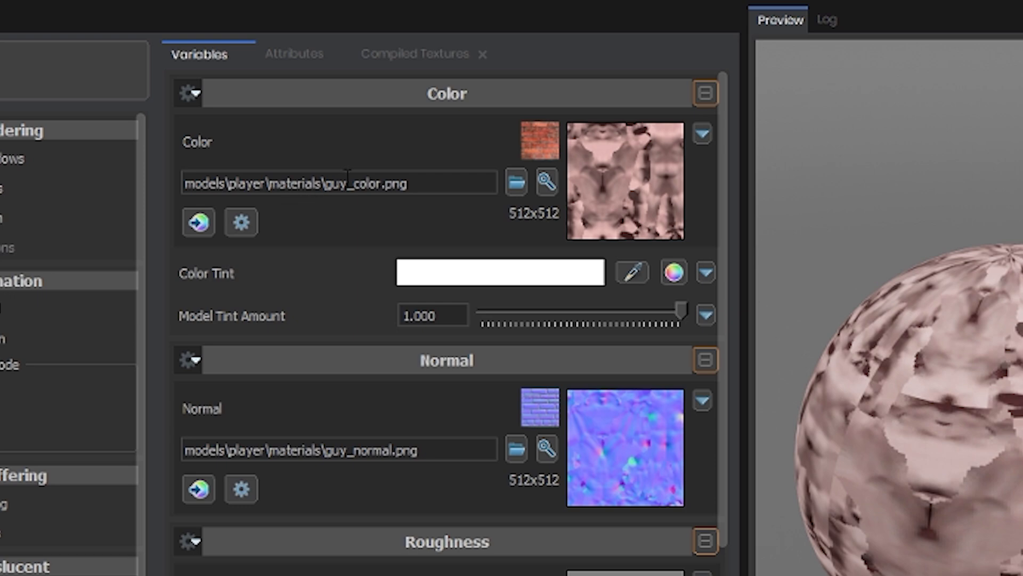
left_click_drag(348, 184, 393, 193)
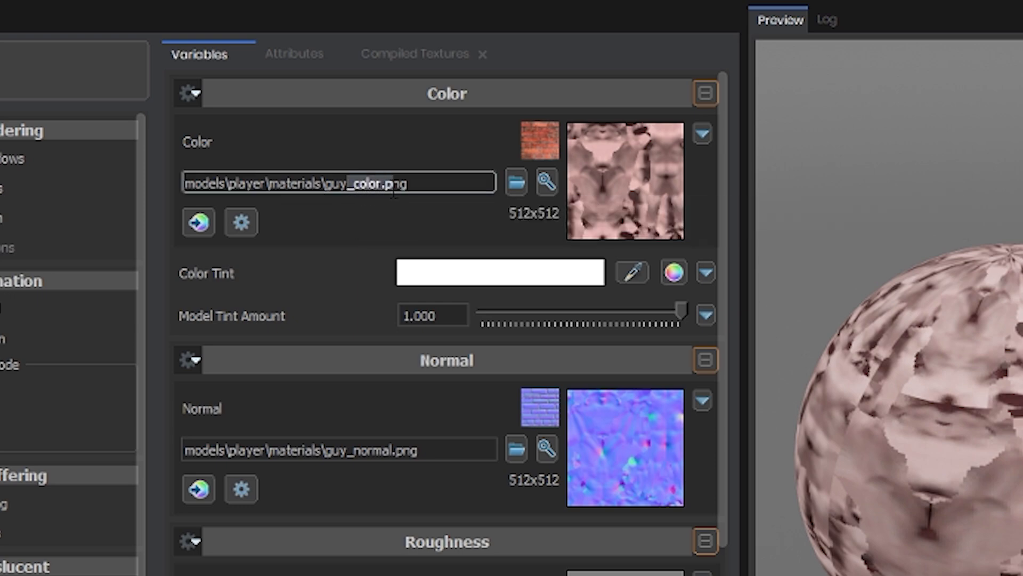
left_click(373, 218)
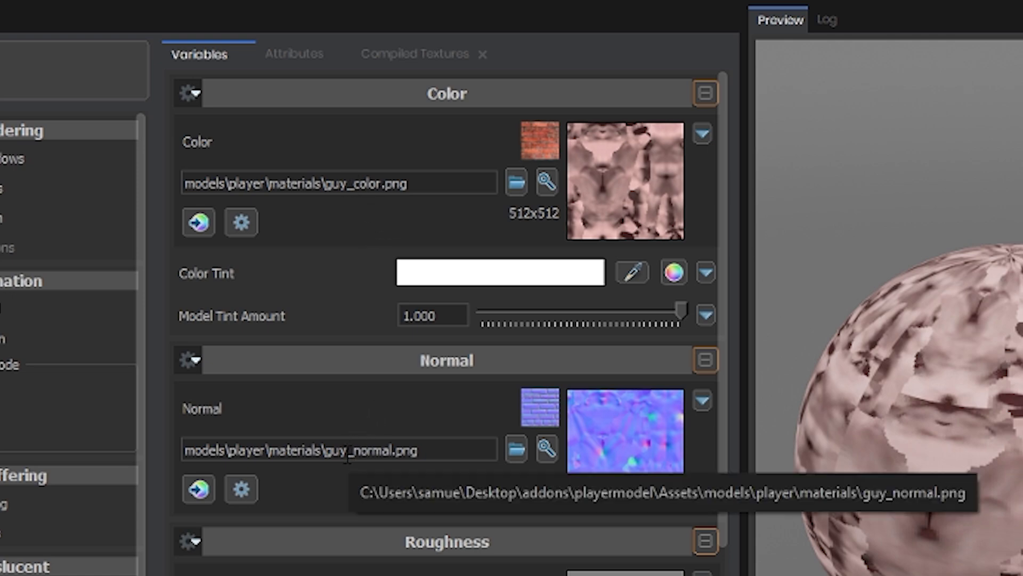
left_click_drag(348, 450, 392, 461)
left_click(384, 483)
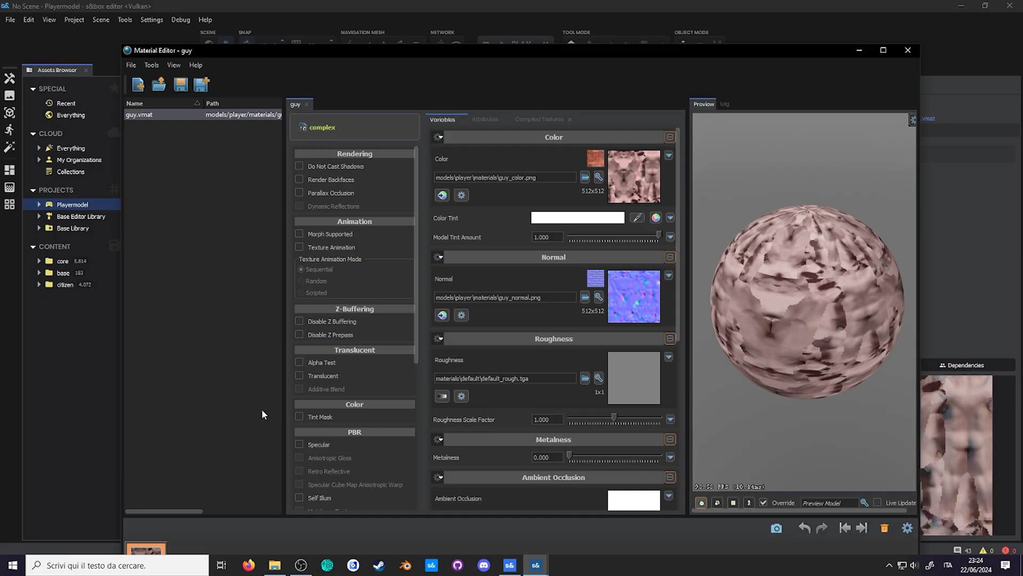
- Enable Specular on the guy material and switch its Roughness from a texture to a numeric value
left_click(299, 444)
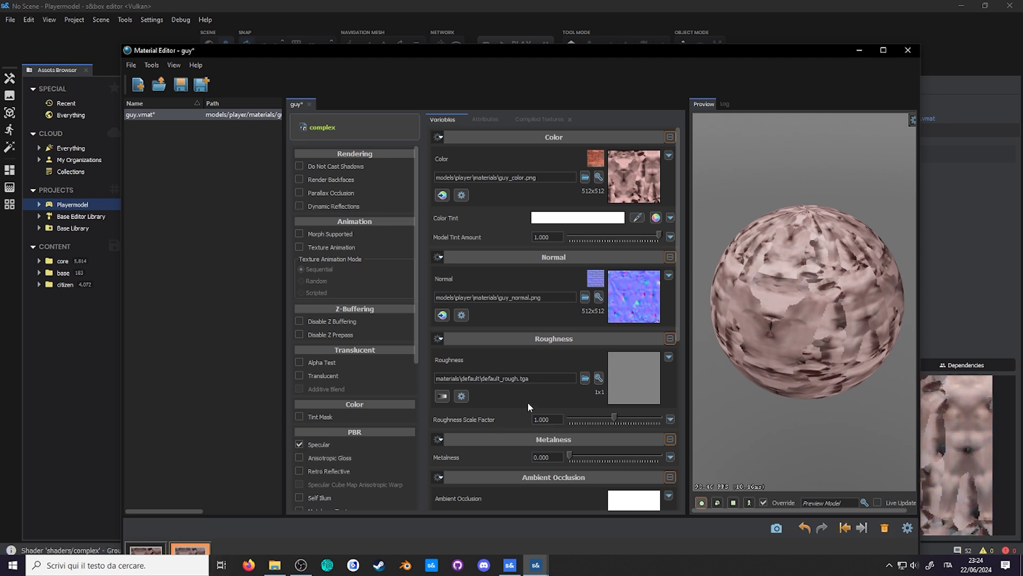
scroll(528, 406, "down", 4)
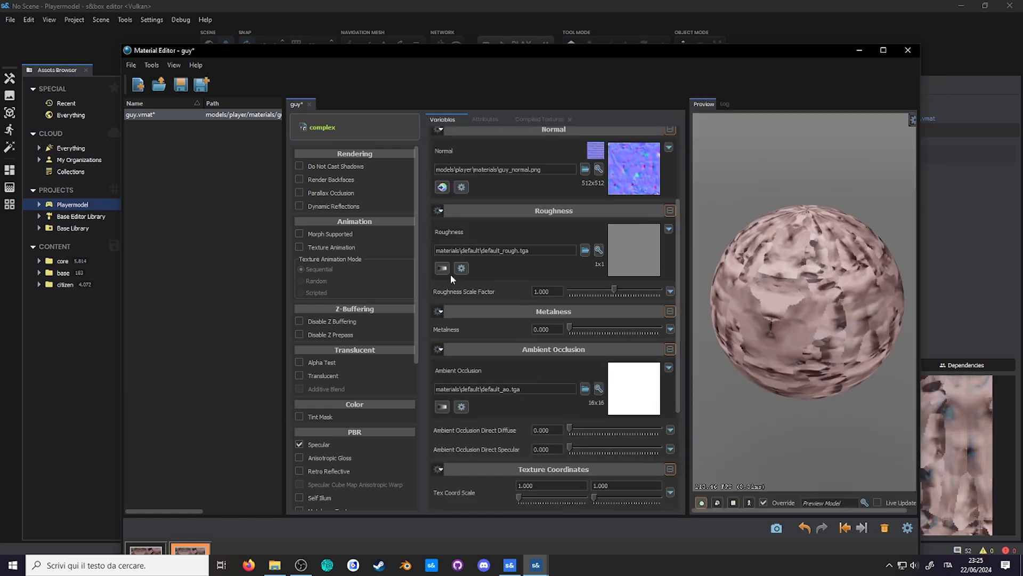
left_click(447, 269)
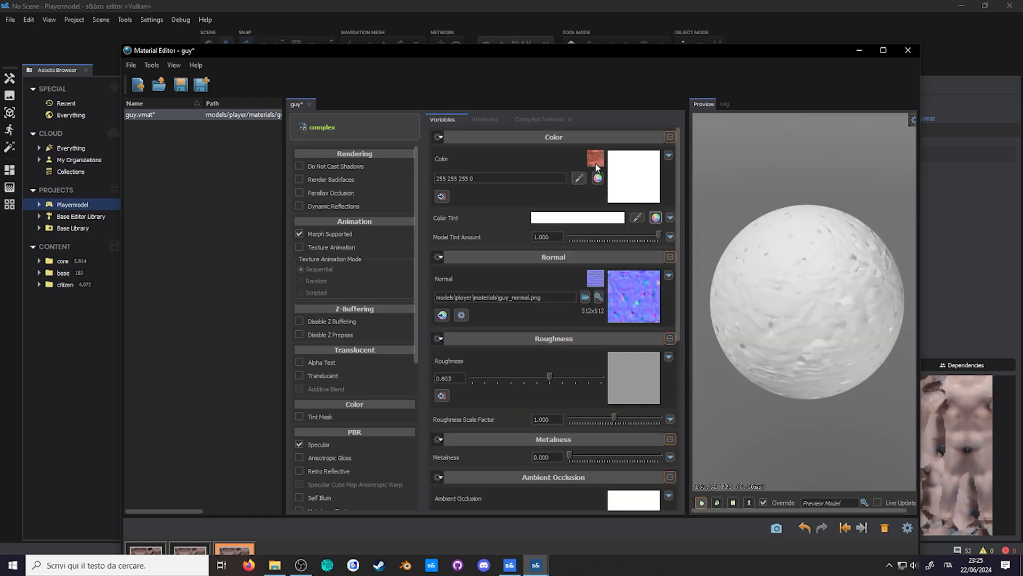
- Try picking a solid colour for the material's Color input in place of the texture
left_click(597, 178)
left_click_drag(773, 329, 551, 216)
left_click(611, 271)
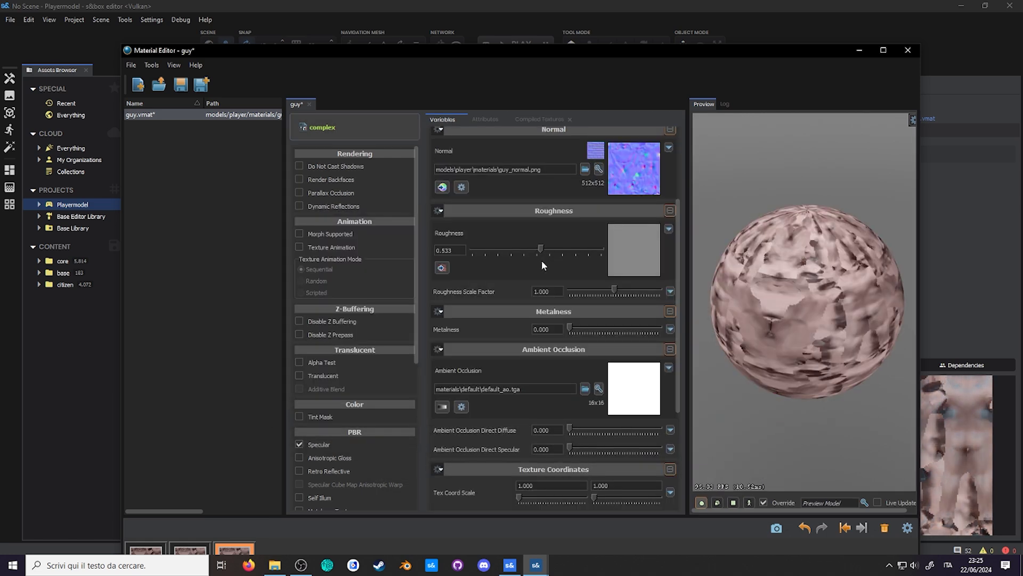
- Set the material's Roughness to 0.603, then save the guy material and close its editor
mouse_move(542, 260)
left_mouse_down()
mouse_move(595, 272)
mouse_move(549, 267)
left_mouse_up()
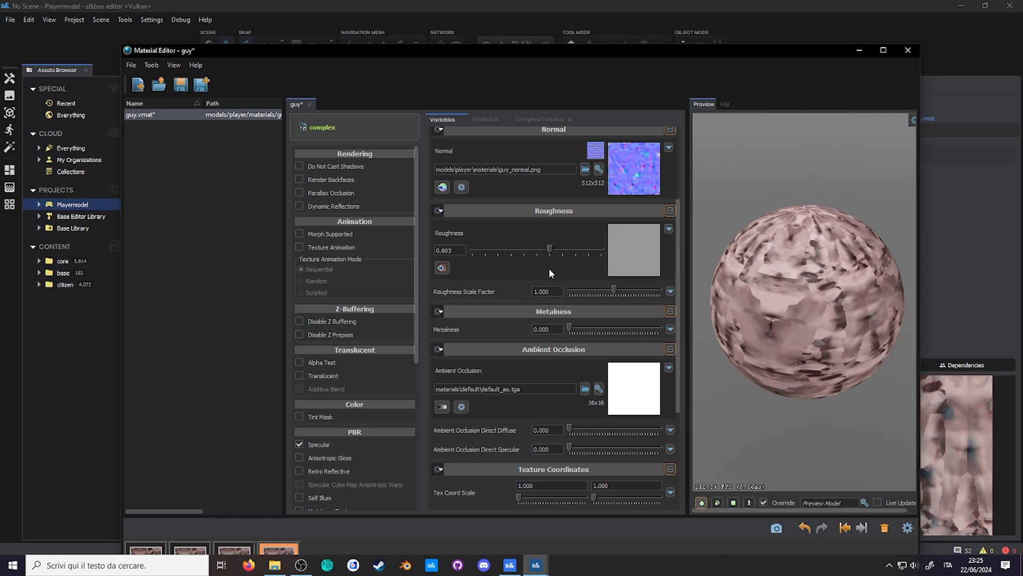
key("ctrl+s")
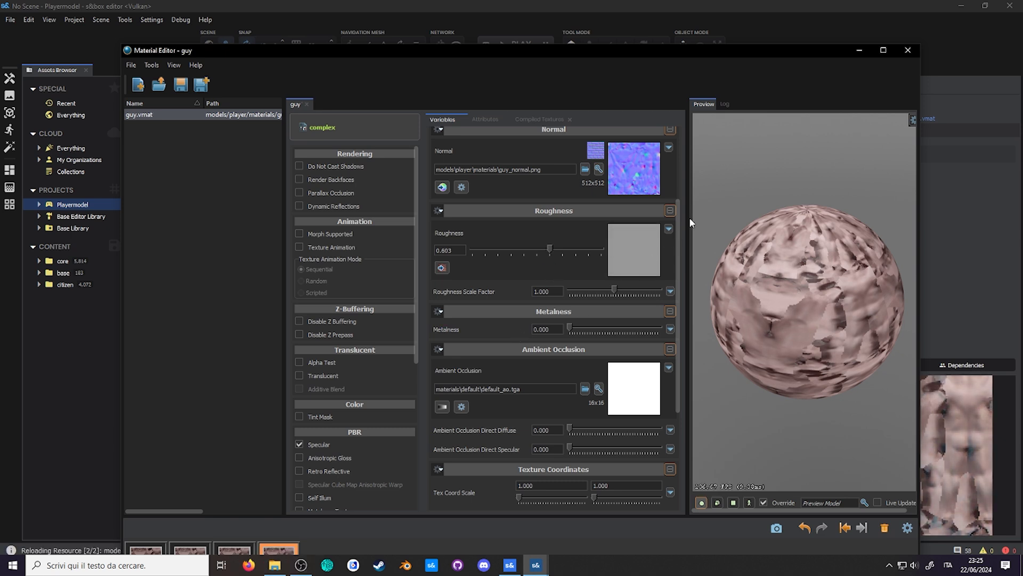
left_click(907, 52)
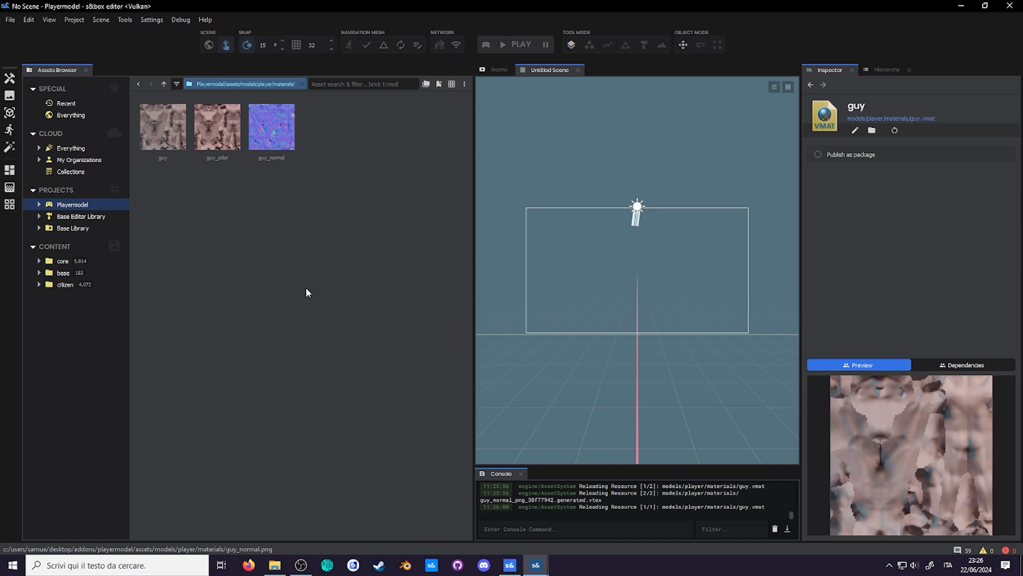
- Show all assets of the Playermodel project and reopen the player model in ModelDoc
left_click(100, 208)
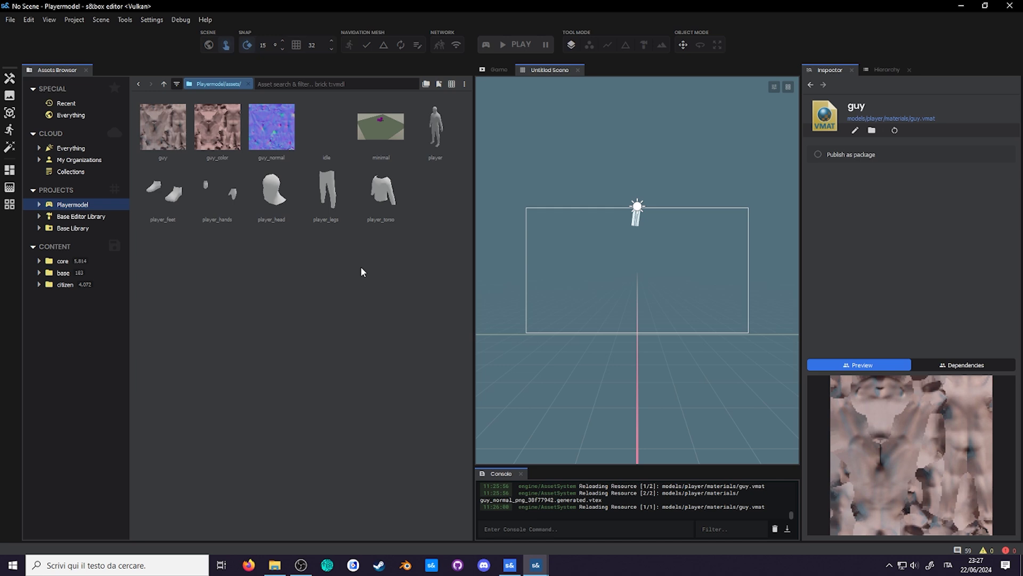
left_click(434, 127)
double_click(434, 126)
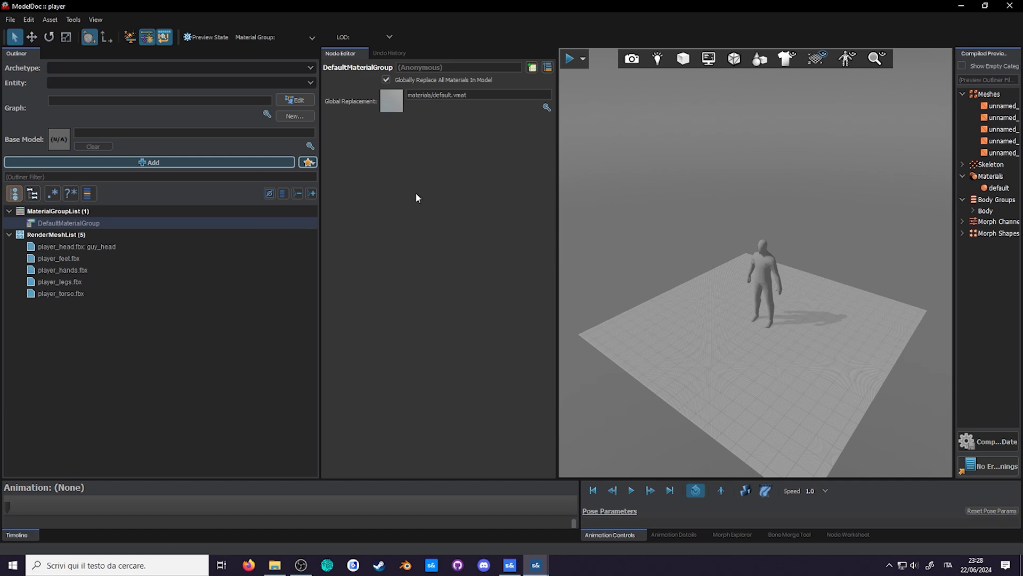
- Assign the Playermodel project's guy material as the Global Replacement of DefaultMaterialGroup and recompile the model
left_click(477, 95)
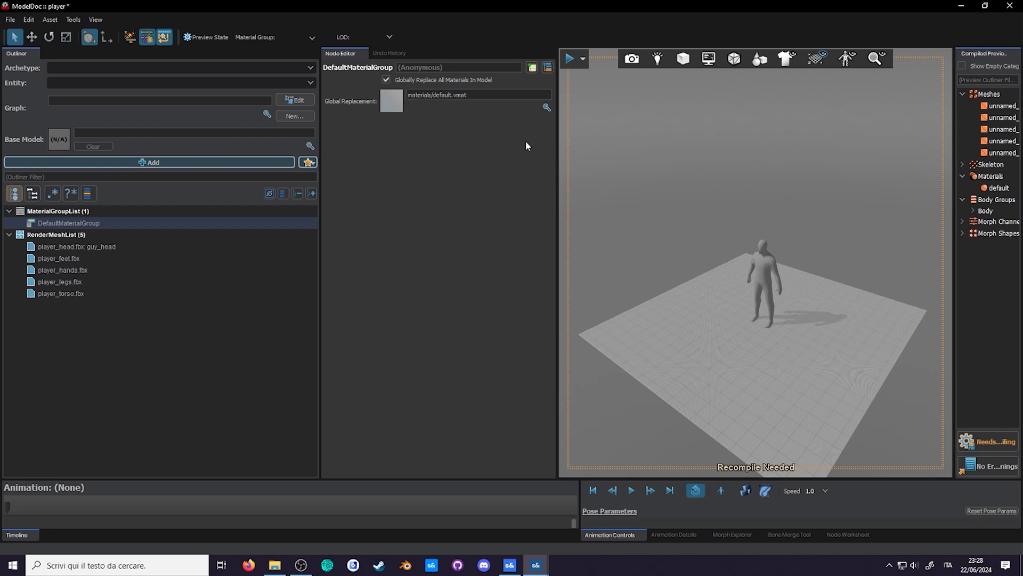
left_click(546, 106)
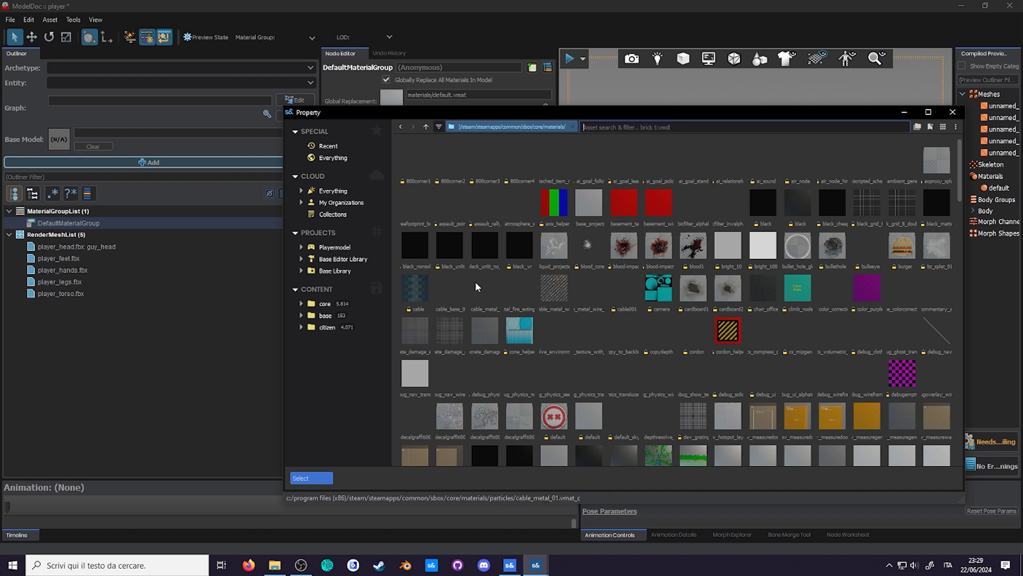
left_click(336, 248)
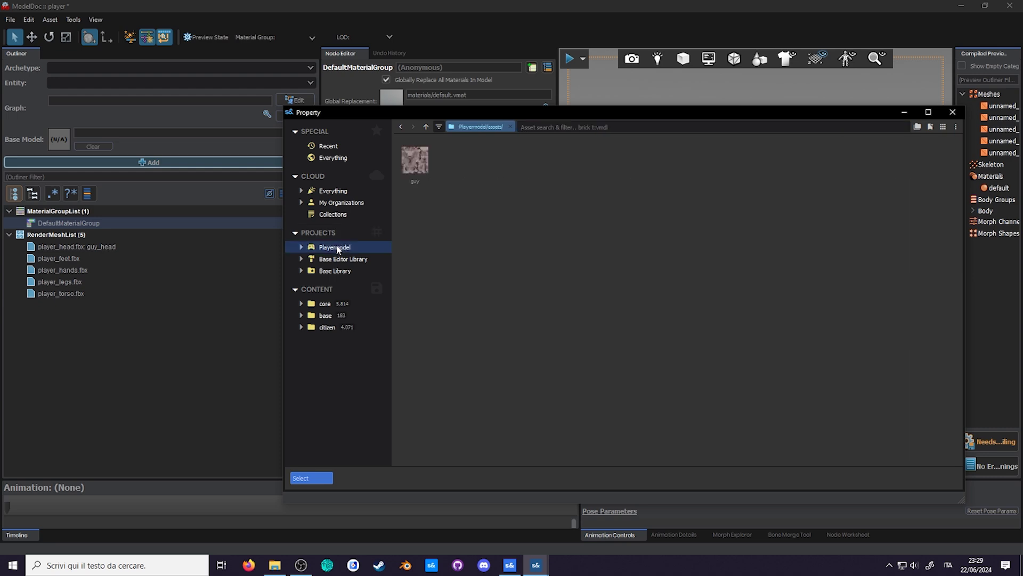
left_click(416, 170)
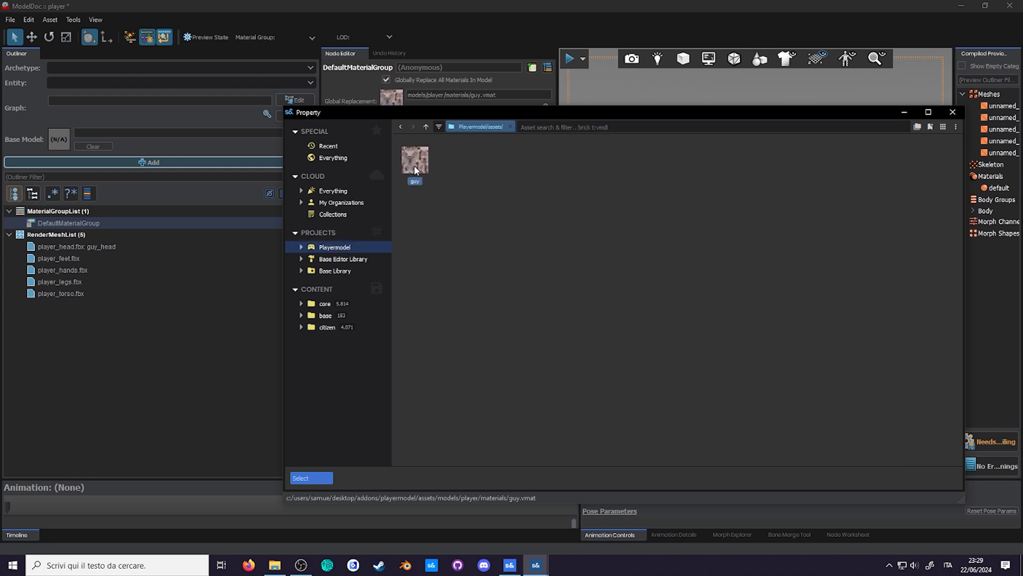
double_click(416, 169)
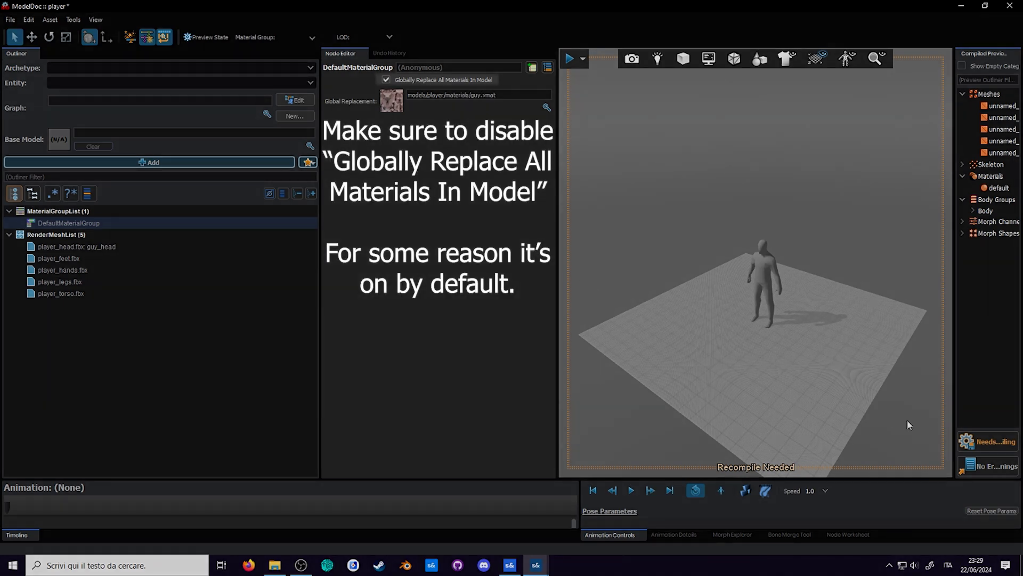
left_click(976, 440)
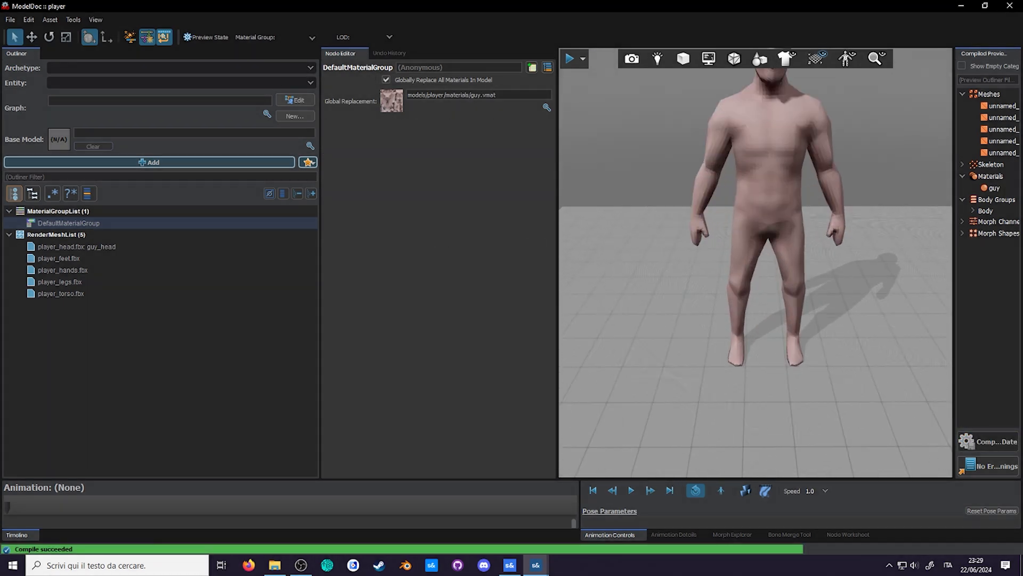
left_click_drag(805, 395, 805, 396)
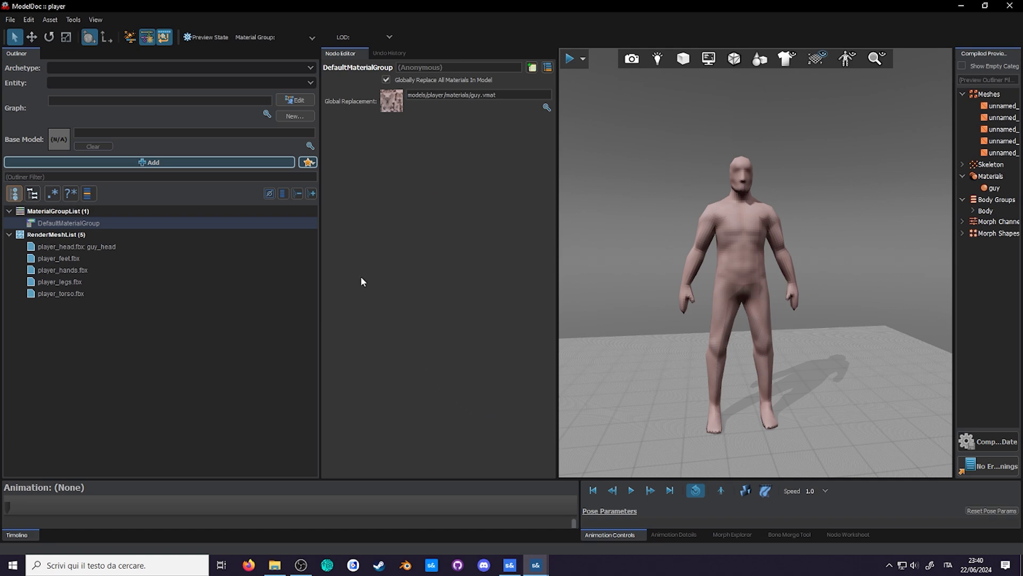
- Add idle.fbx as a simple animation, accepting the looping flag markup, and toggle its playback
left_click(312, 165)
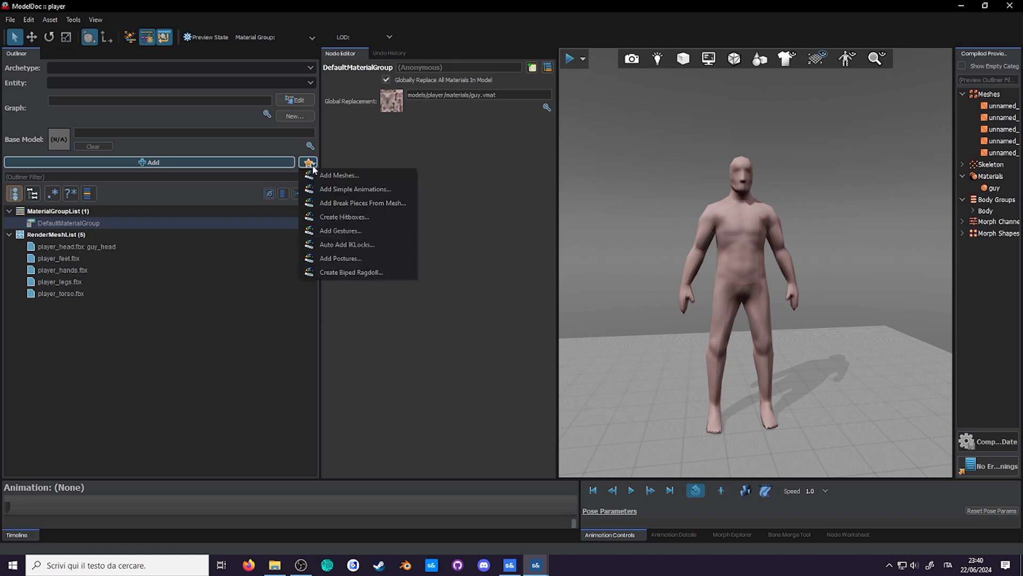
left_click(337, 190)
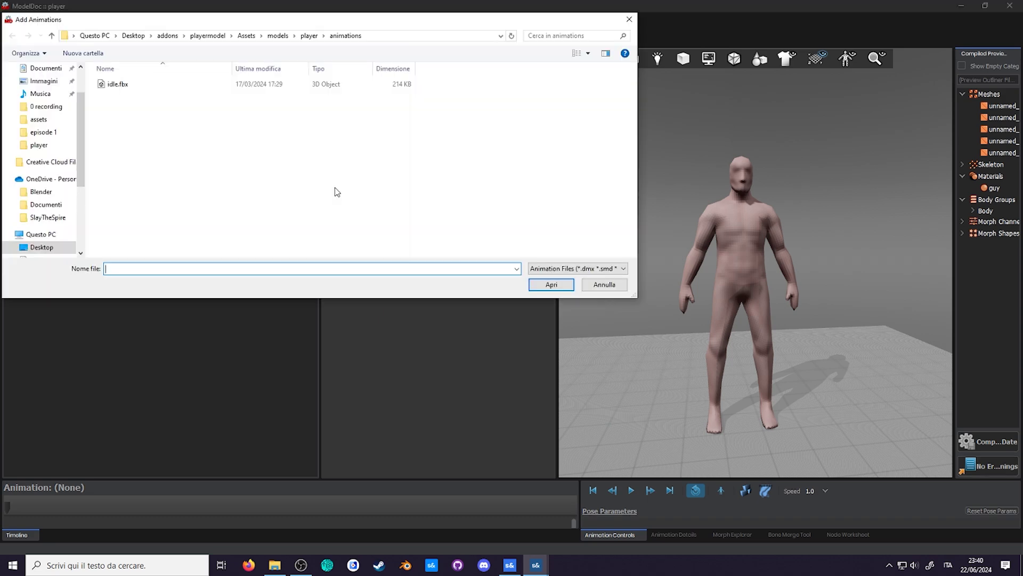
double_click(158, 87)
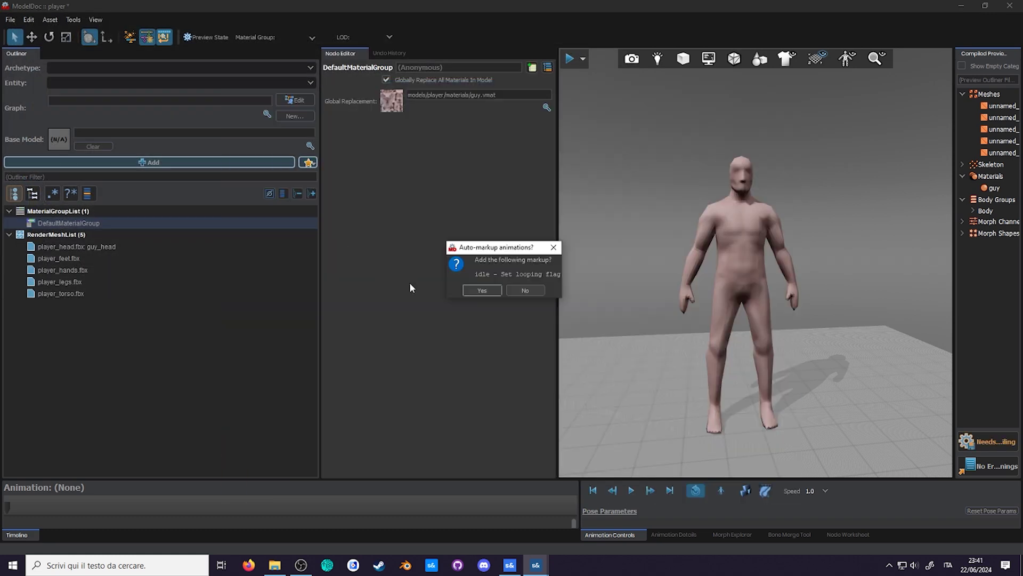
left_click(476, 294)
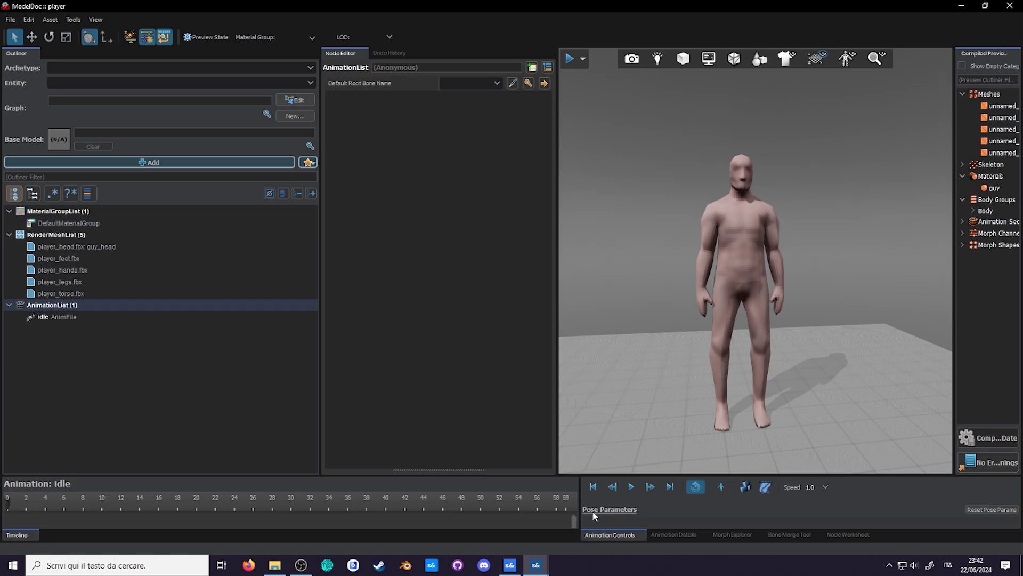
left_click(635, 491)
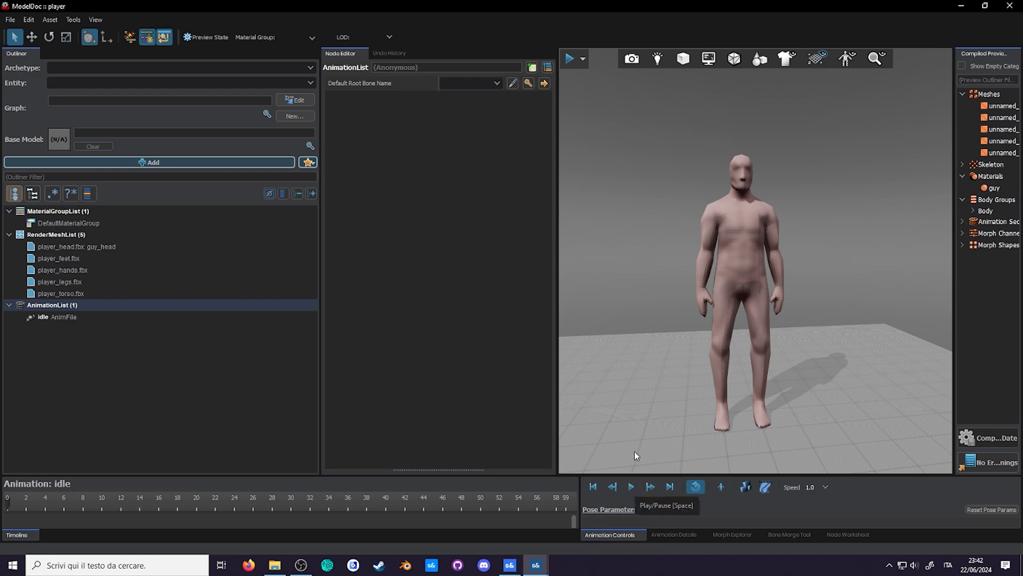
- Test the idle animation's playback controls: play/pause, frame stepping, jumping to the start and end, and toggling the bind pose
left_click(632, 486)
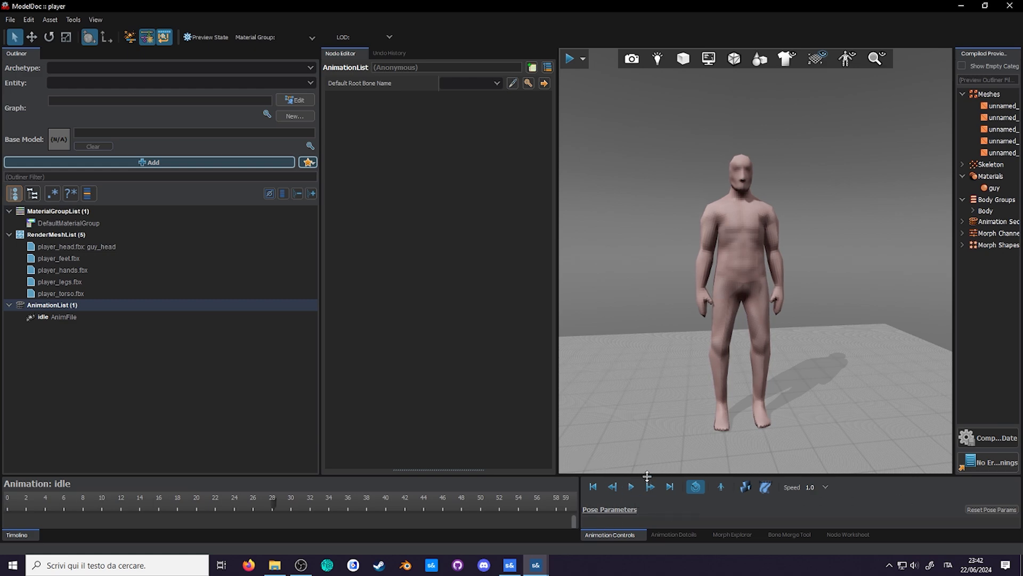
left_click(648, 486)
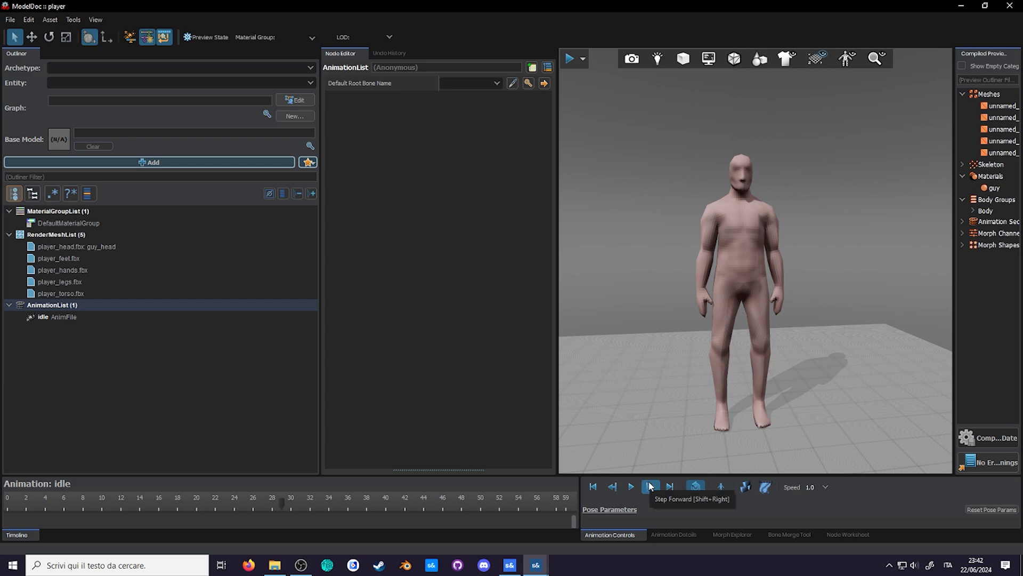
left_click(613, 489)
left_click(591, 487)
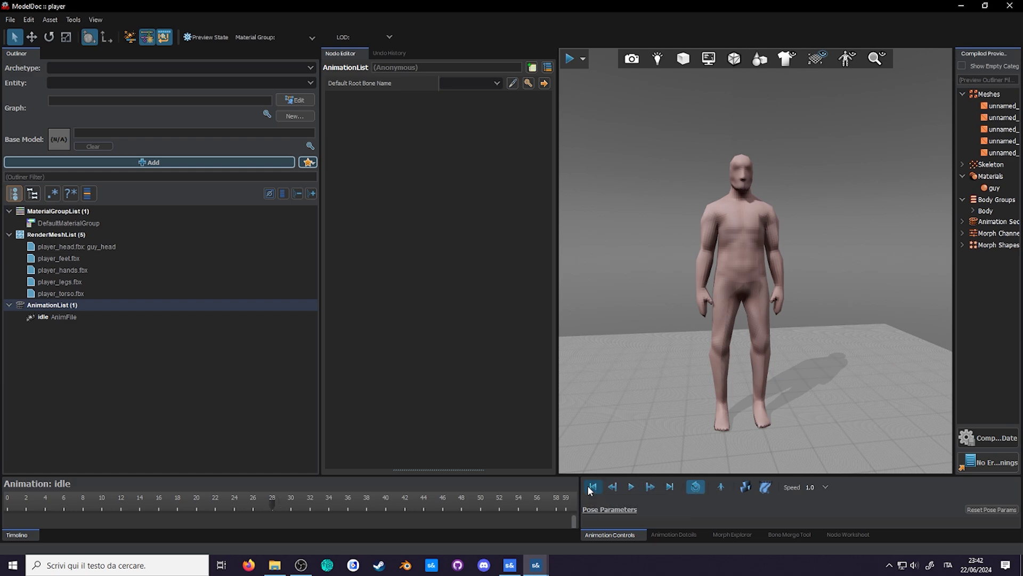
left_click(669, 487)
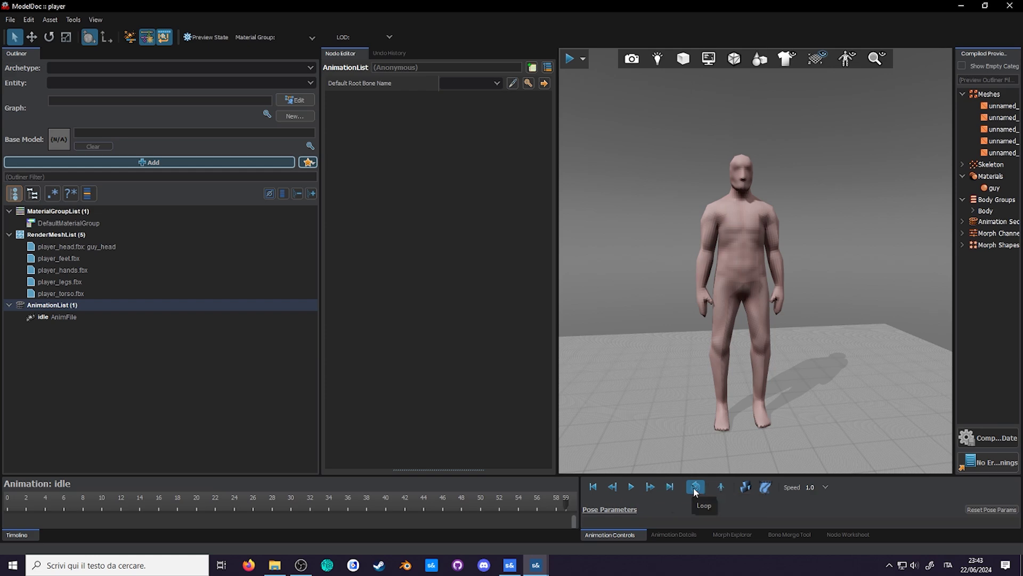
left_click(721, 487)
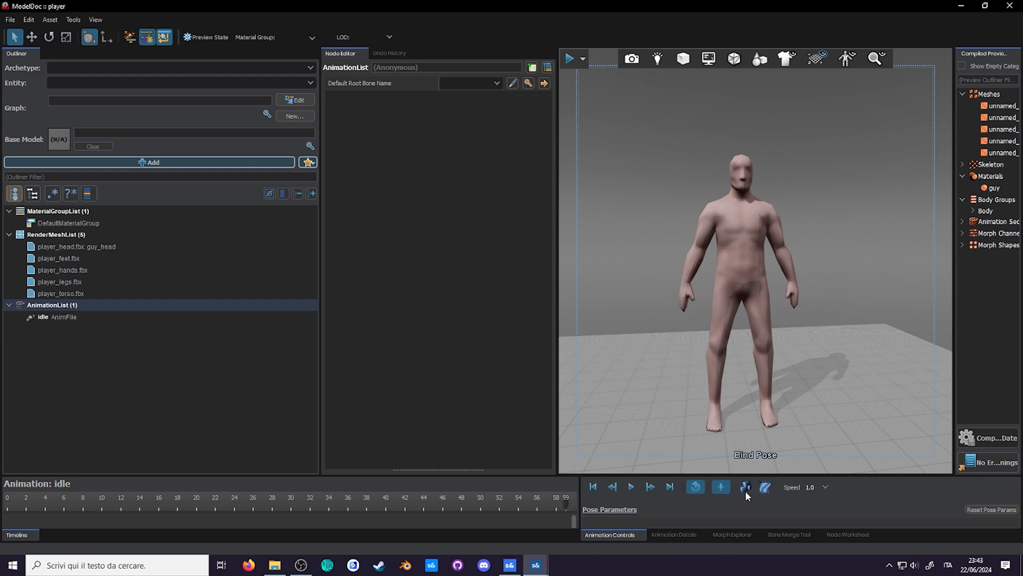
left_click(721, 487)
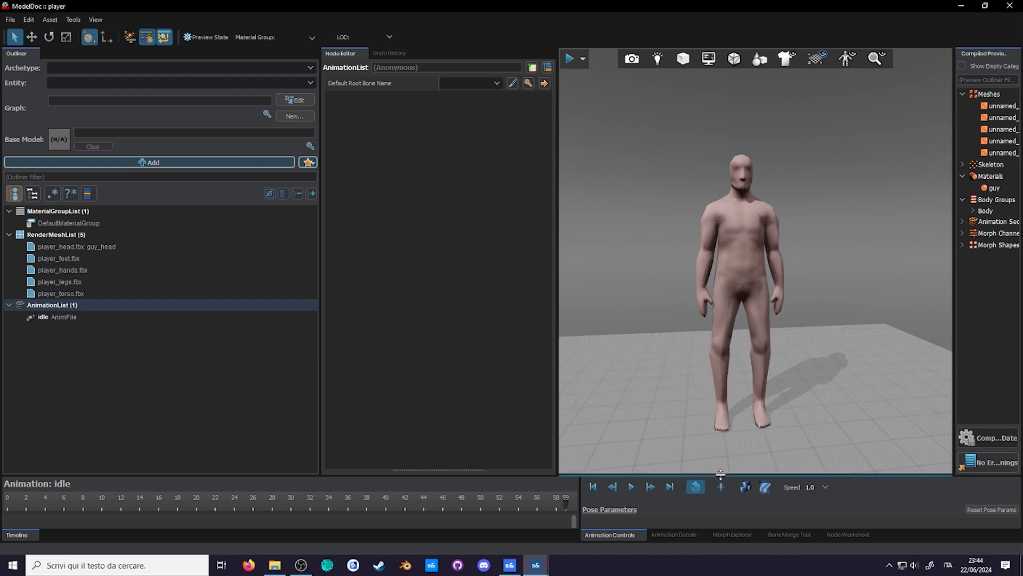
- Preview the idle animation at speed 2.0 and restore the playback speed to 1.0
left_click(826, 487)
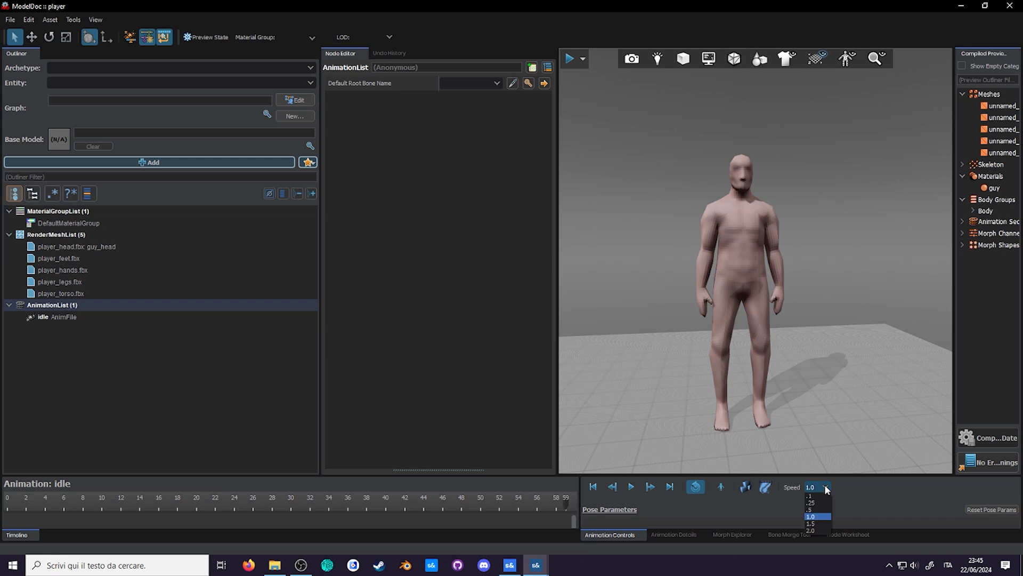
left_click(813, 530)
key("space")
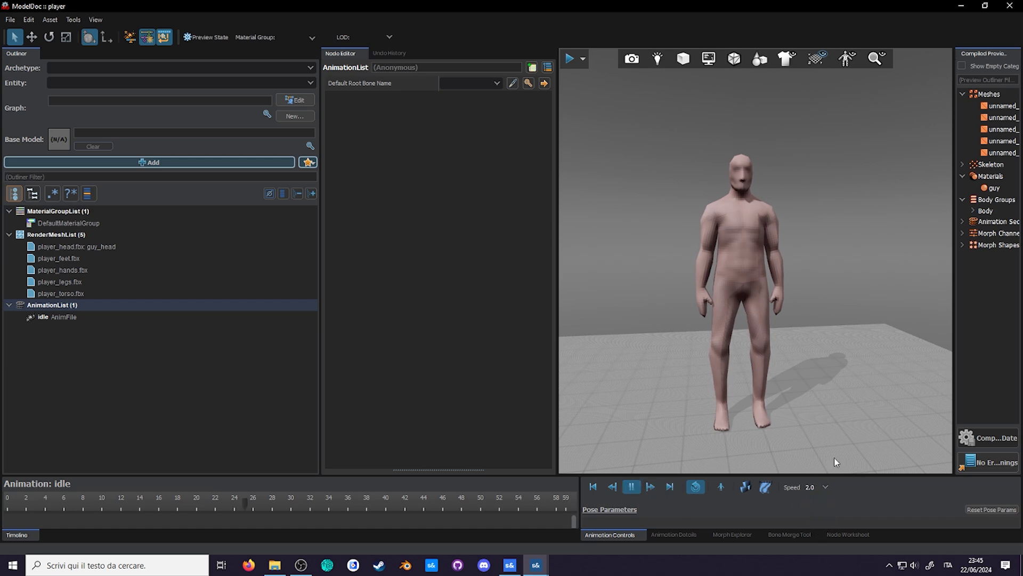
key("space")
left_click(826, 487)
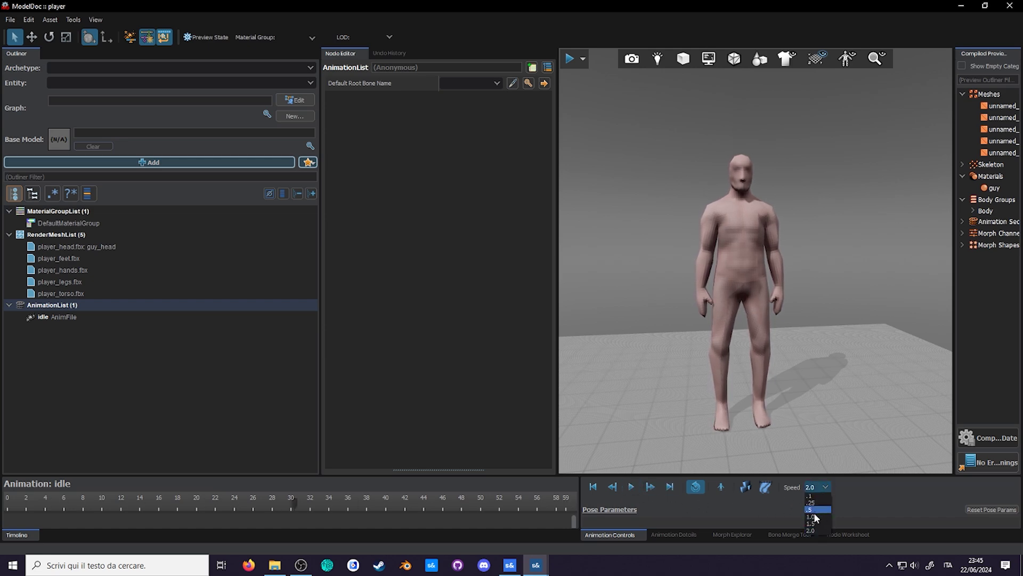
- Inspect the animation blend slots in the enlarged animation controls and the properties of the idle animation
left_click_drag(739, 473, 733, 368)
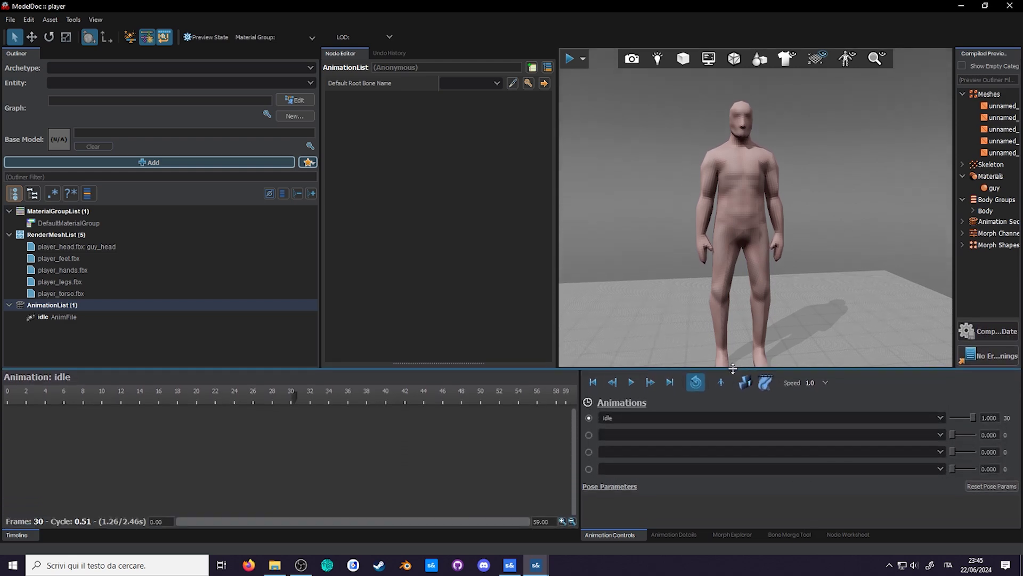
double_click(747, 417)
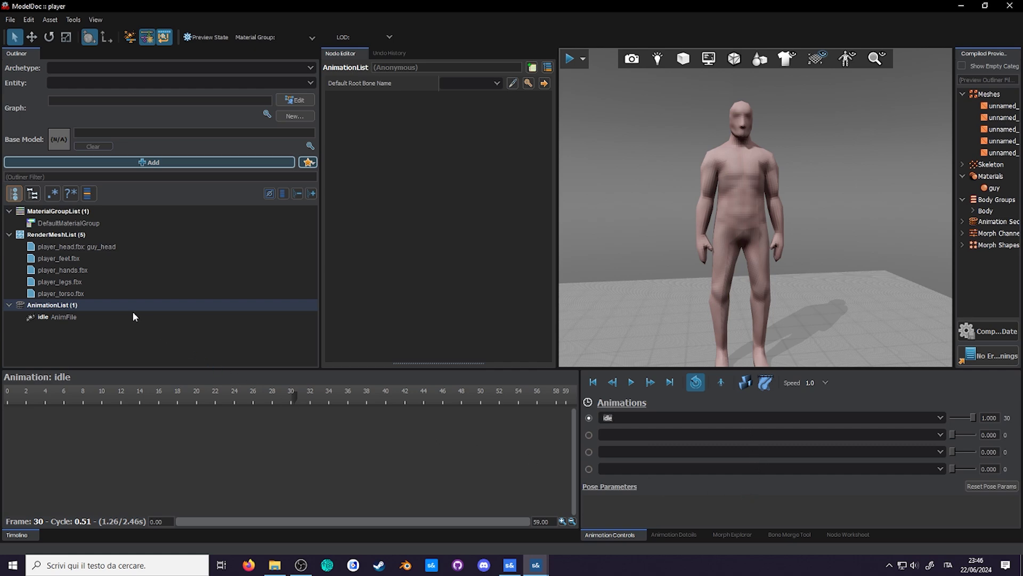
left_click(67, 316)
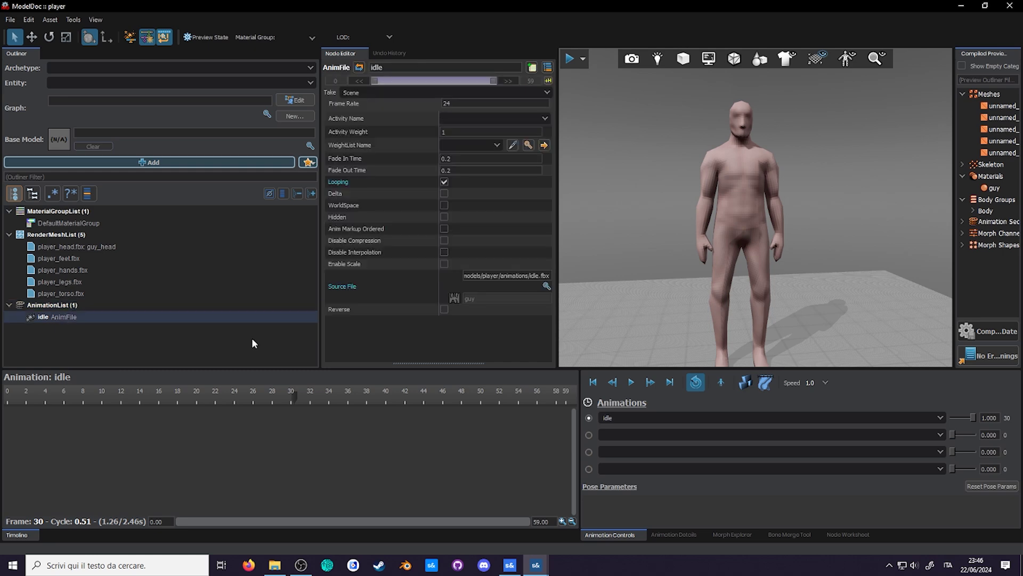
left_click_drag(659, 370, 661, 474)
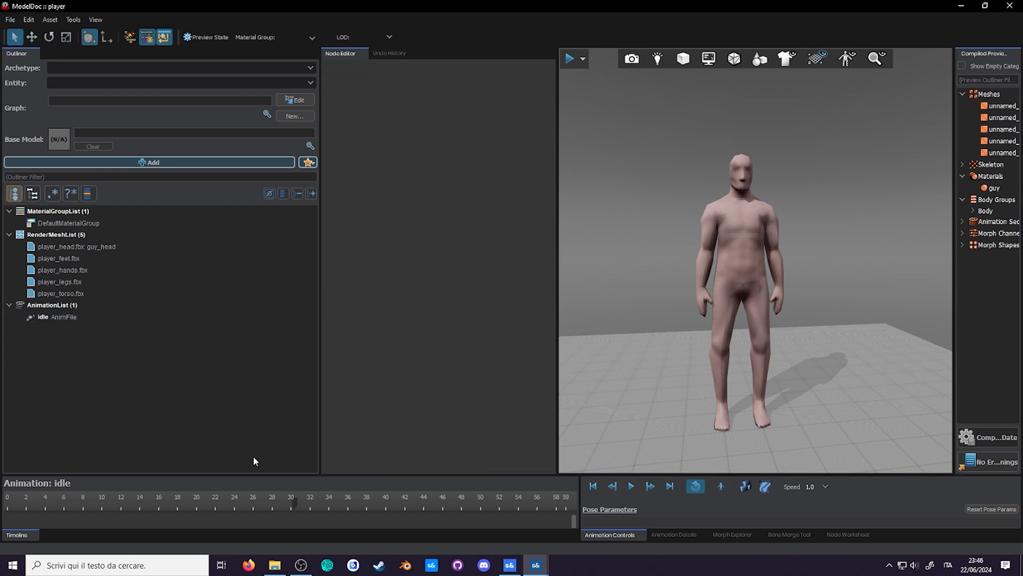
- Play the idle animation and set its Frame Rate to 12
left_click(630, 487)
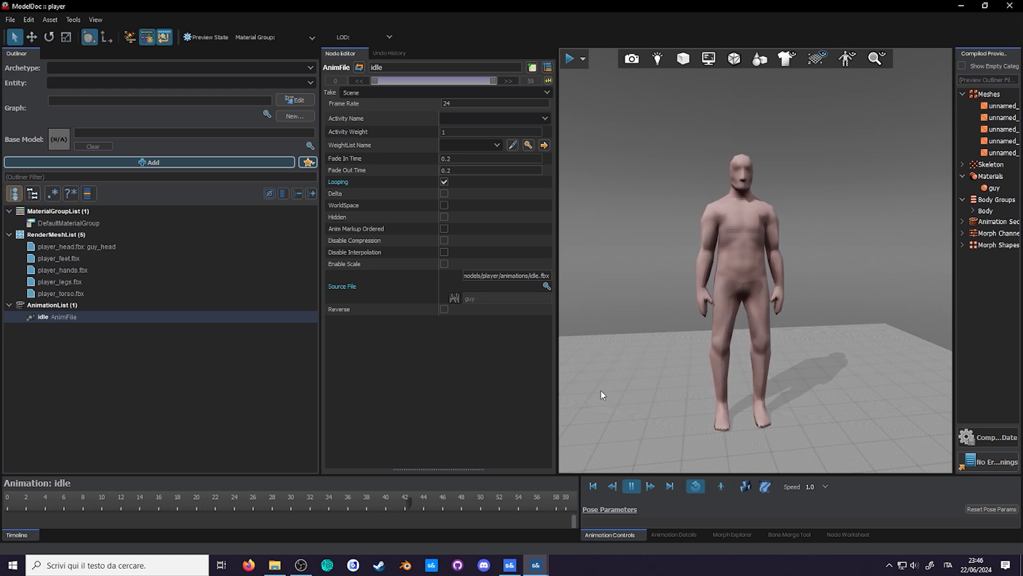
left_click_drag(482, 103, 430, 104)
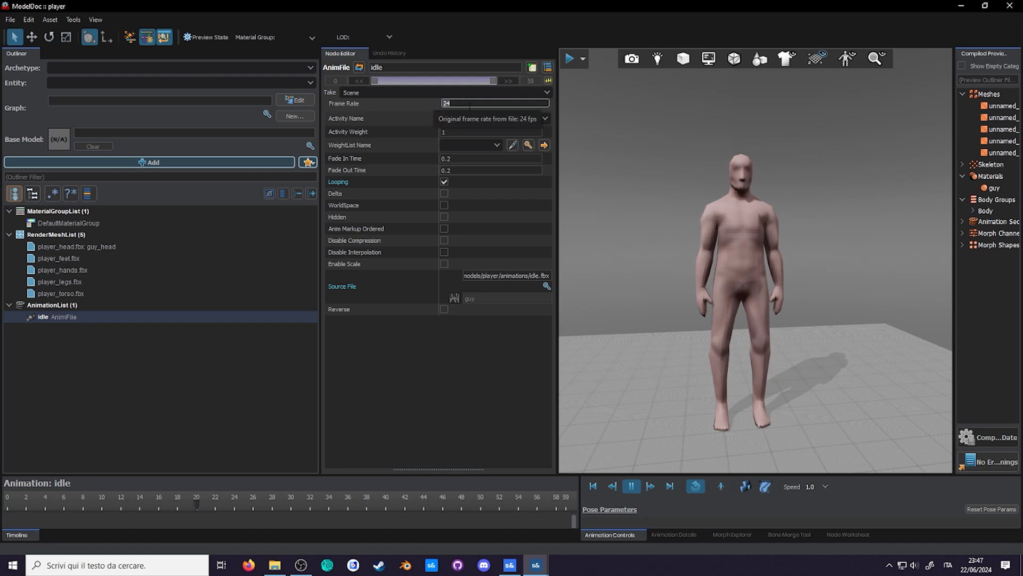
type("12")
left_click(457, 357)
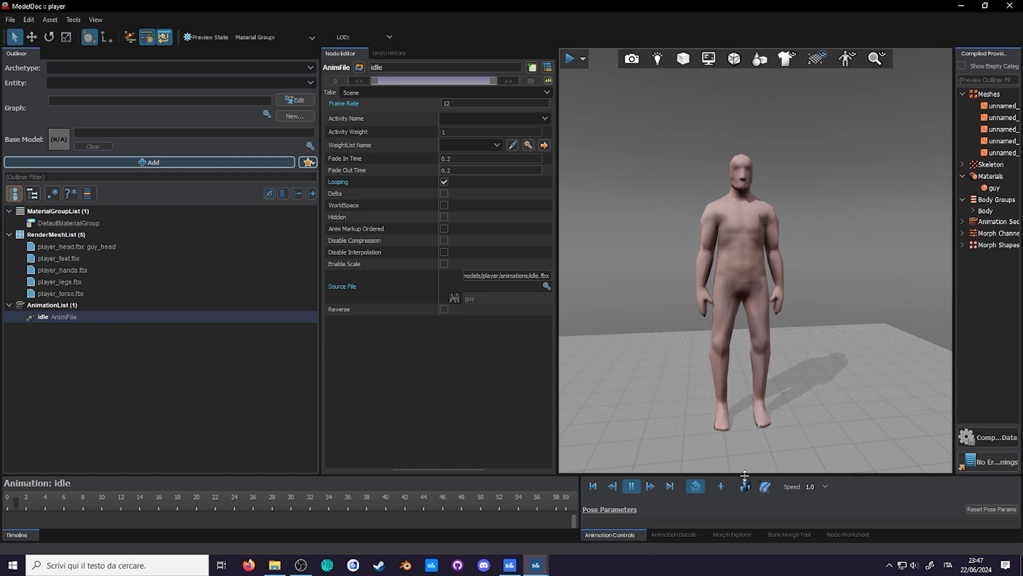
- View Animation Details, close that panel and restore it to the layout
left_click(675, 533)
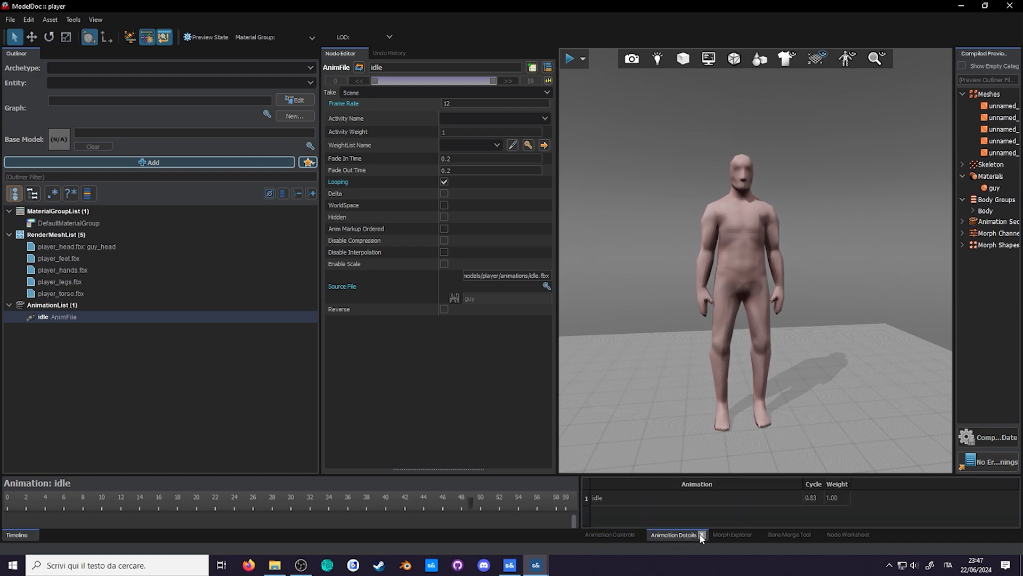
left_click(701, 535)
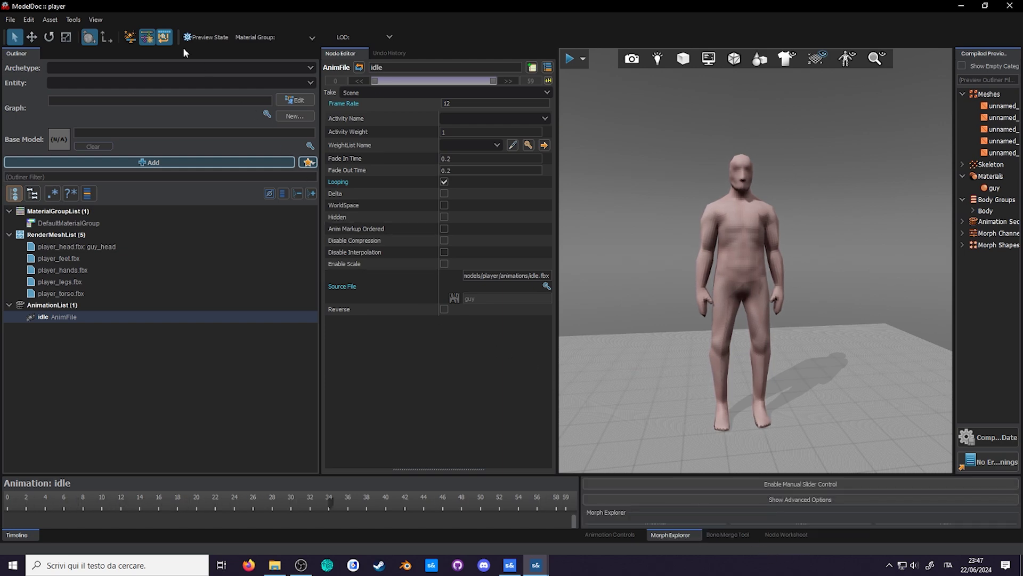
left_click(96, 20)
mouse_move(111, 33)
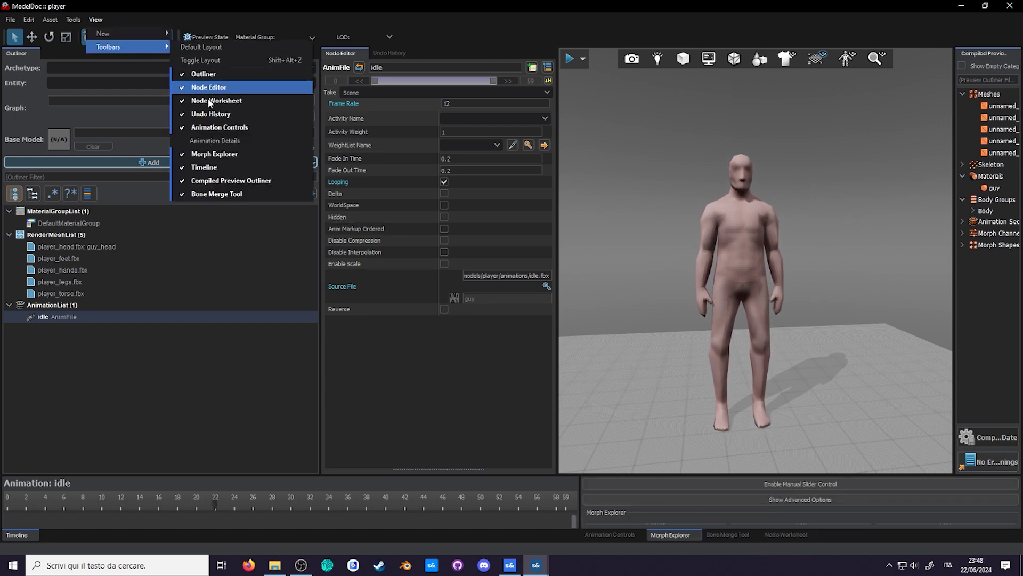
left_click(208, 139)
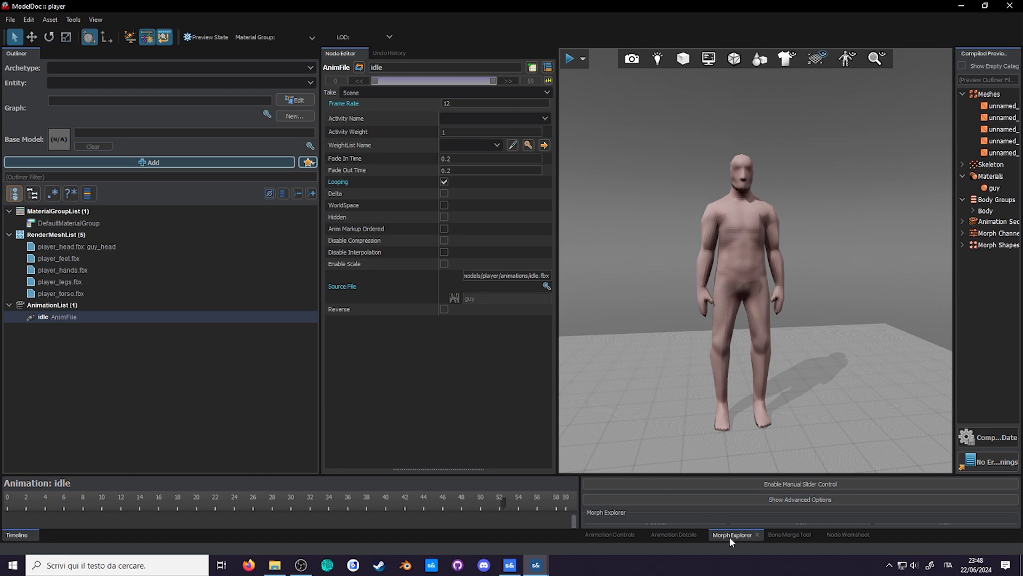
- Enlarge the Morph Explorer, enable manual slider control and try out the fat morph slider
left_click_drag(706, 475, 706, 410)
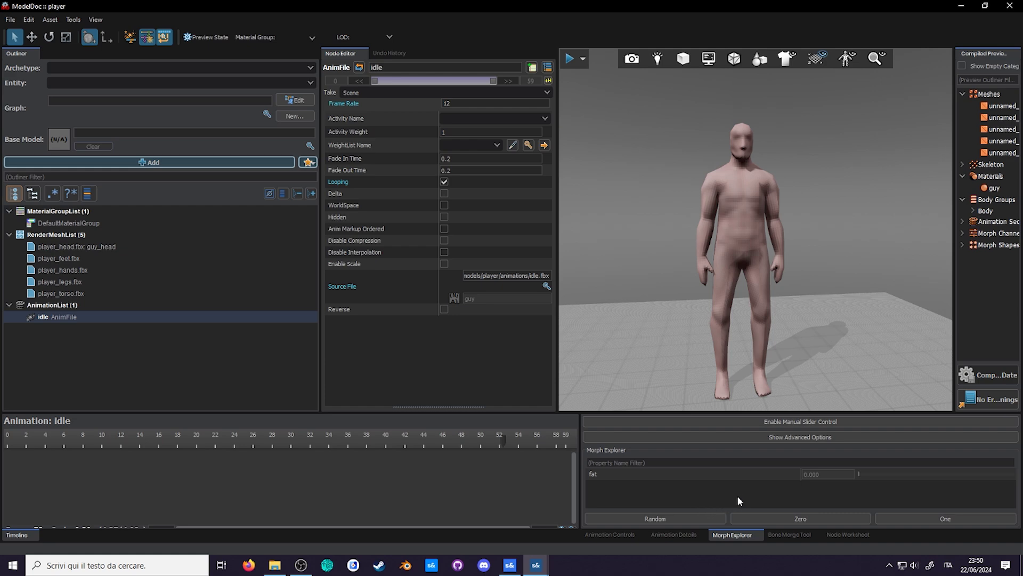
left_click(793, 423)
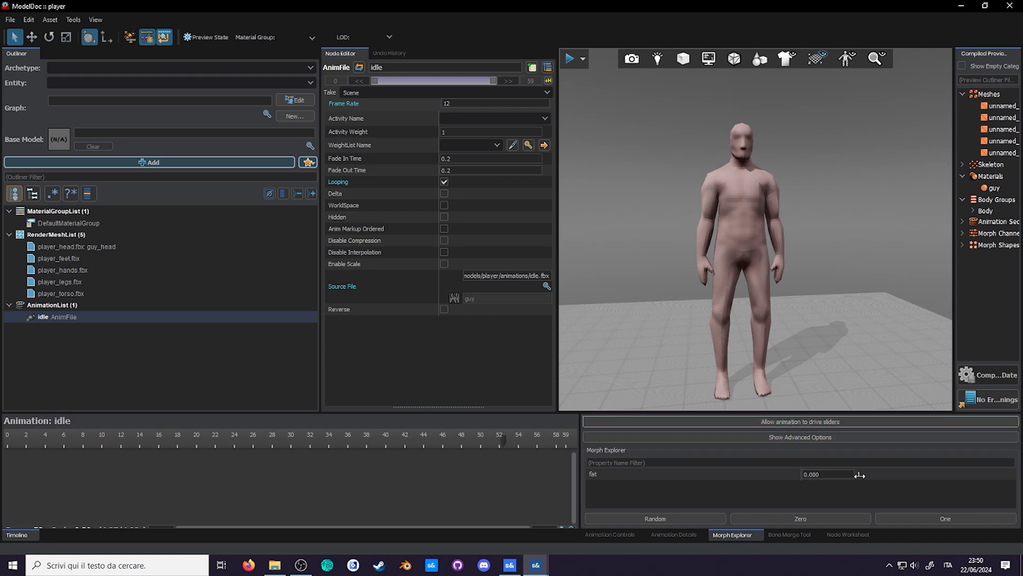
mouse_move(859, 475)
left_mouse_down()
mouse_move(996, 471)
mouse_move(845, 479)
left_mouse_up()
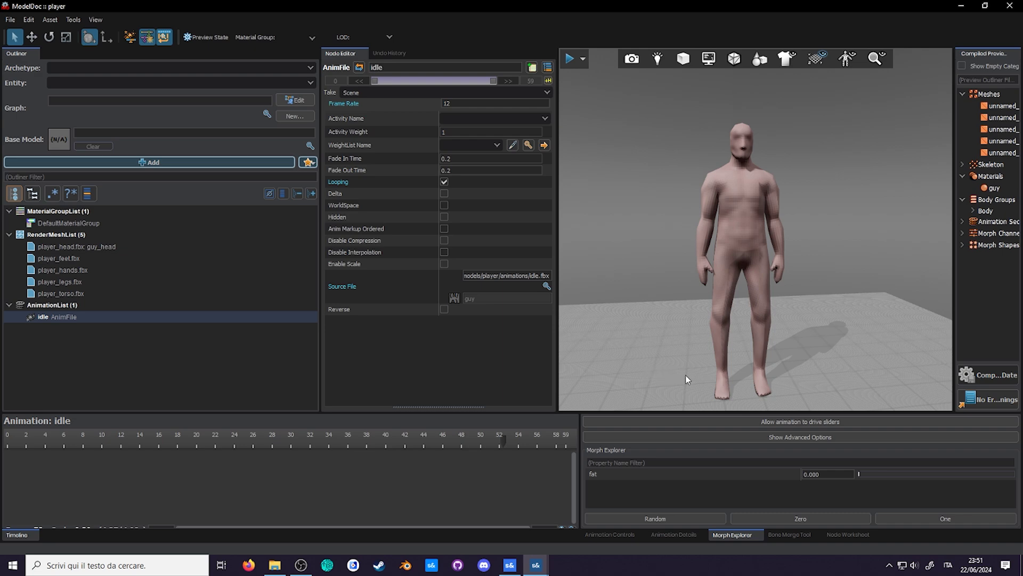
left_click(762, 421)
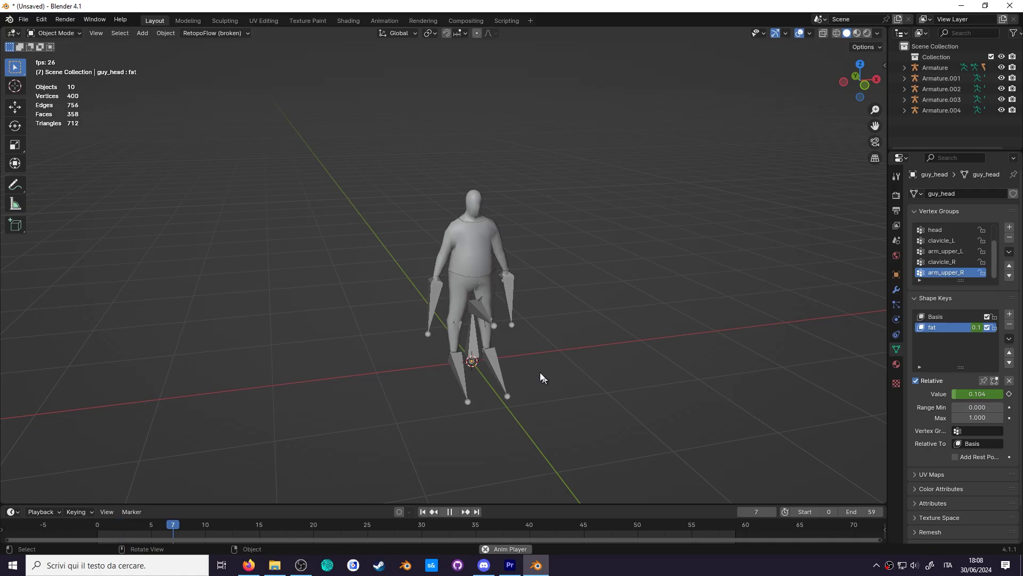
- In Blender, set up an FBX export limited to Armature and Mesh objects, toggle Bake Animation and enter the file name "spazzing out animati"
left_click(24, 20)
mouse_move(48, 176)
left_click(174, 277)
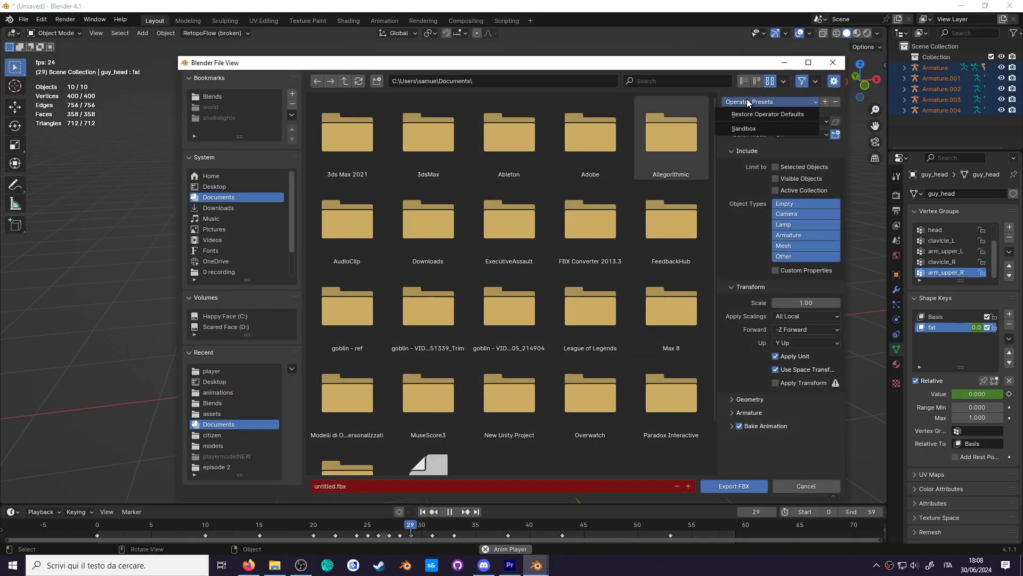
left_click(794, 235)
left_click(798, 245, "shift")
left_click(739, 426)
left_click(438, 486)
type("spazzing out animati")
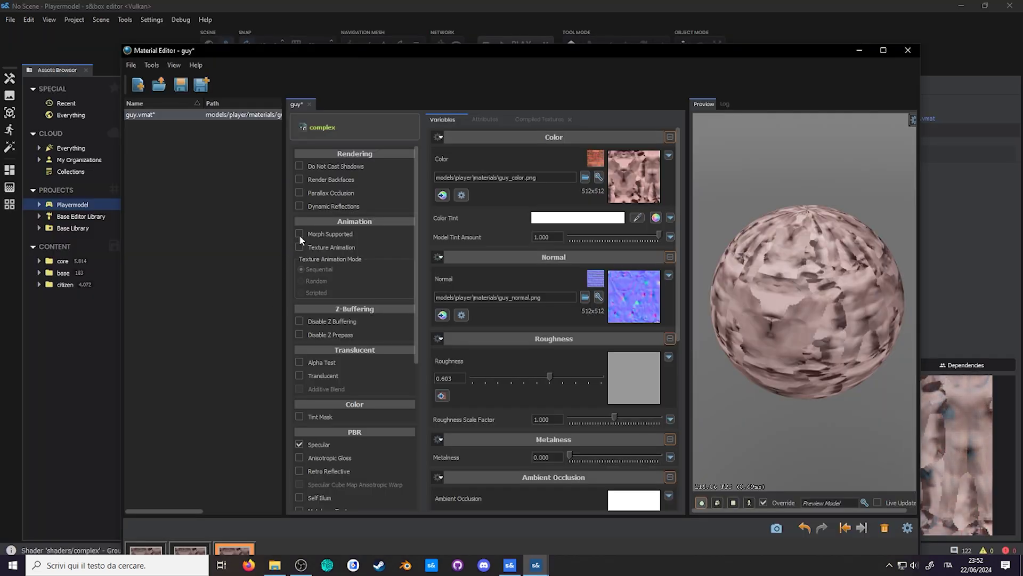
- Enable Morph Supported in the guy material, save it and close its editor
left_click(299, 234)
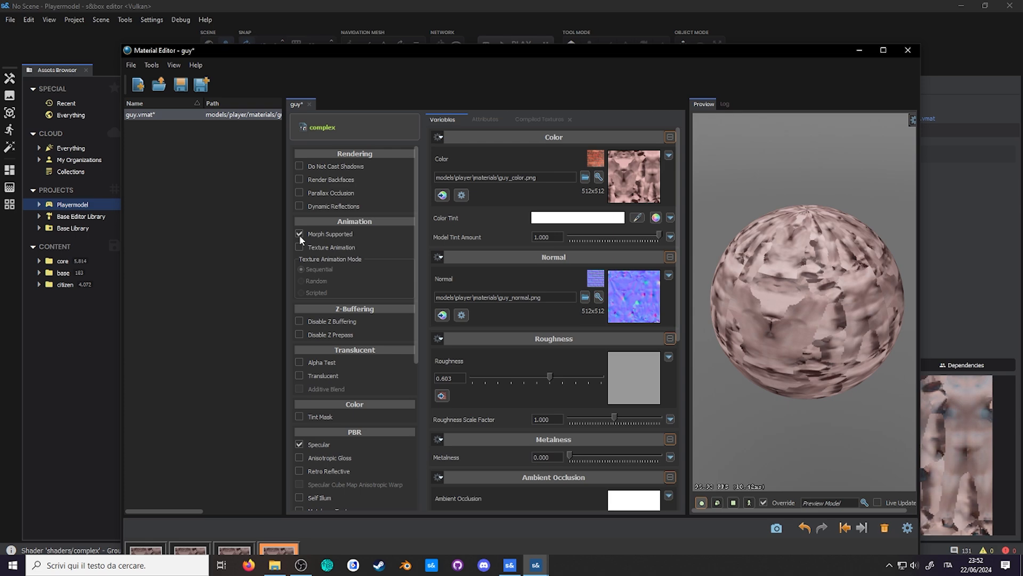
key("ctrl+s")
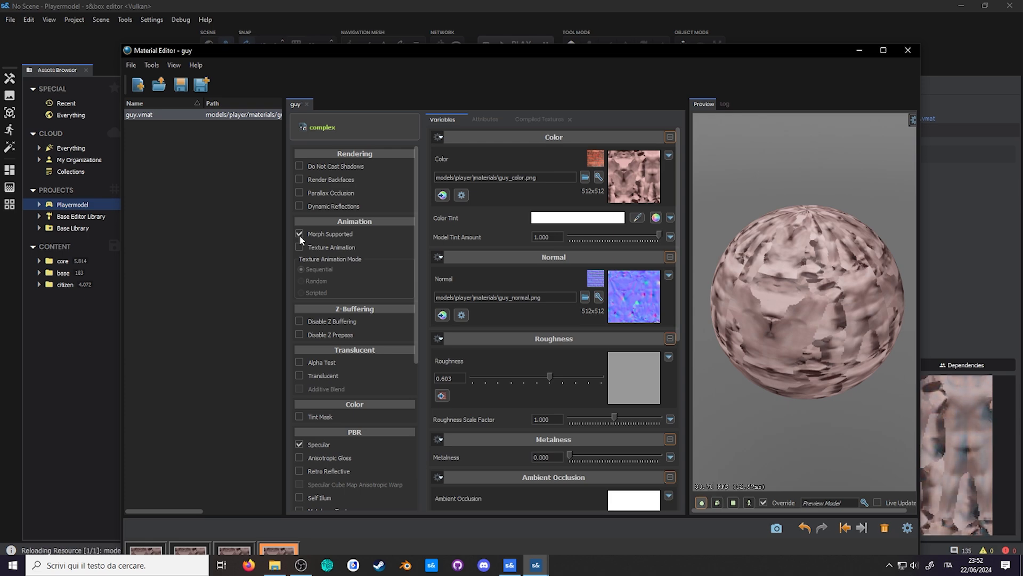
left_click(907, 50)
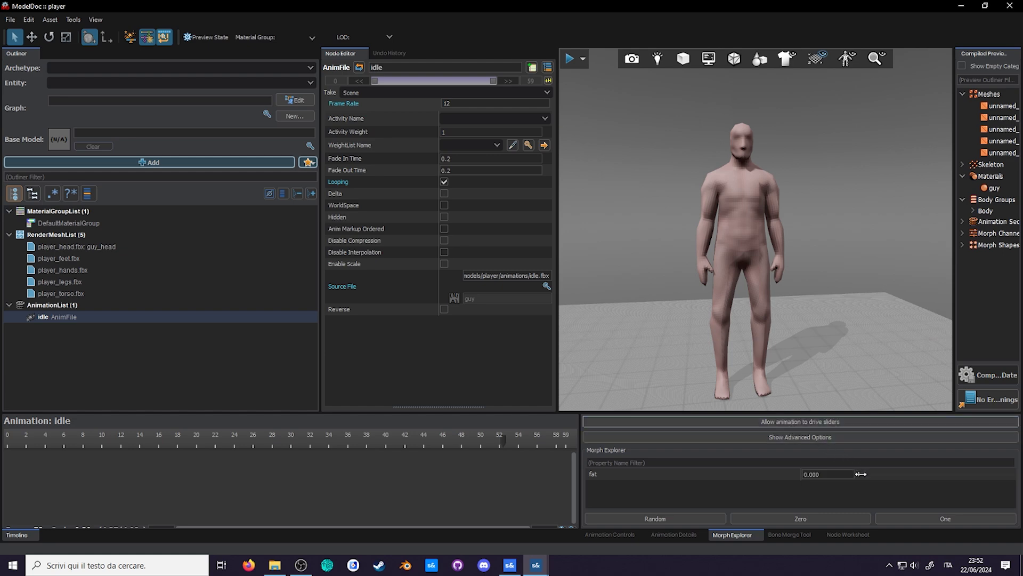
- Test the fat morph with its slider in ModelDoc and return slider control to the animation
left_click_drag(862, 473, 822, 452)
left_click(811, 420)
- Add a MorphFrame node to the model's animation list and name it thin
left_click(216, 165)
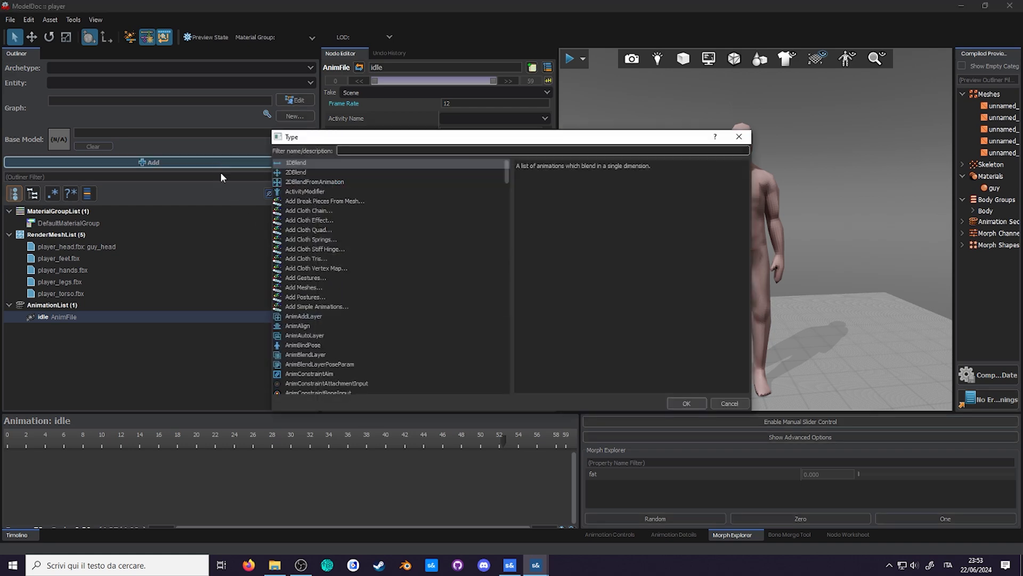
type("morph")
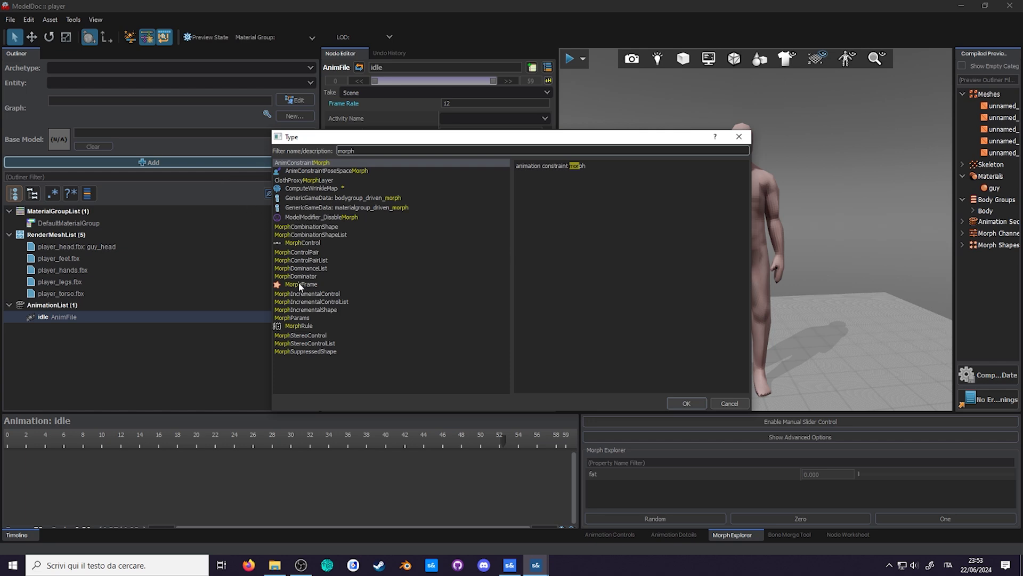
left_click(300, 285)
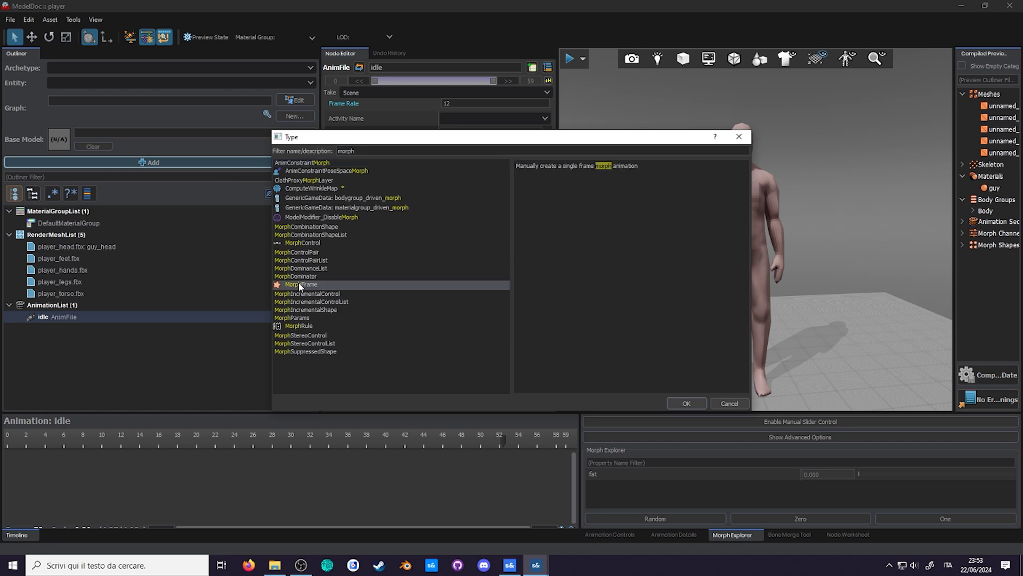
left_click(683, 403)
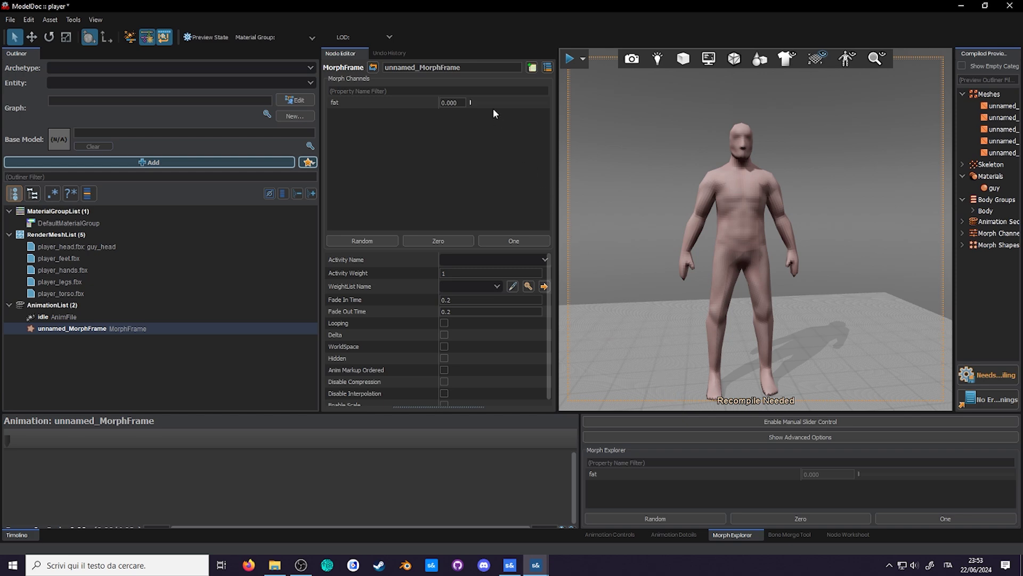
double_click(479, 68)
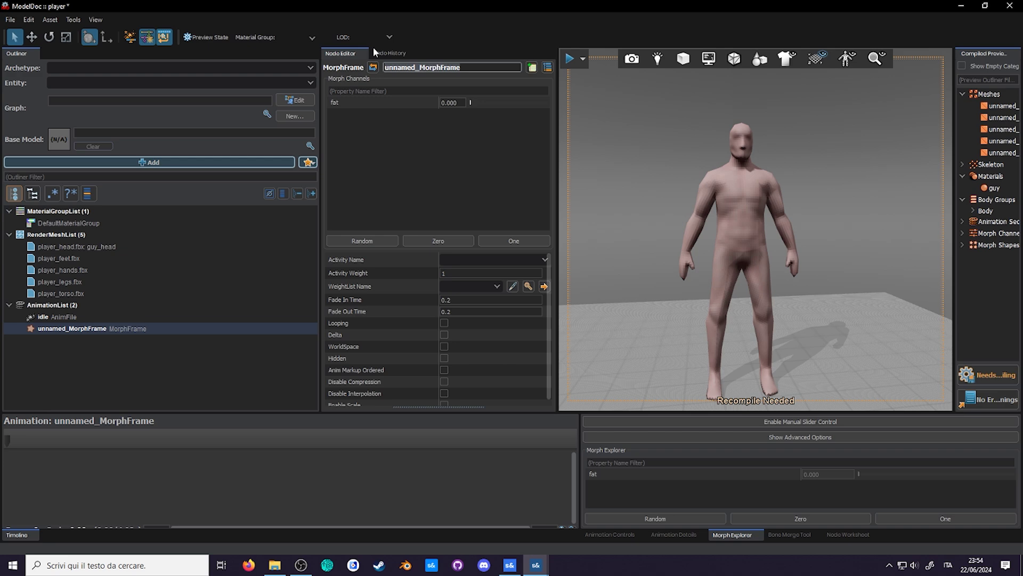
type("thin")
key("Return")
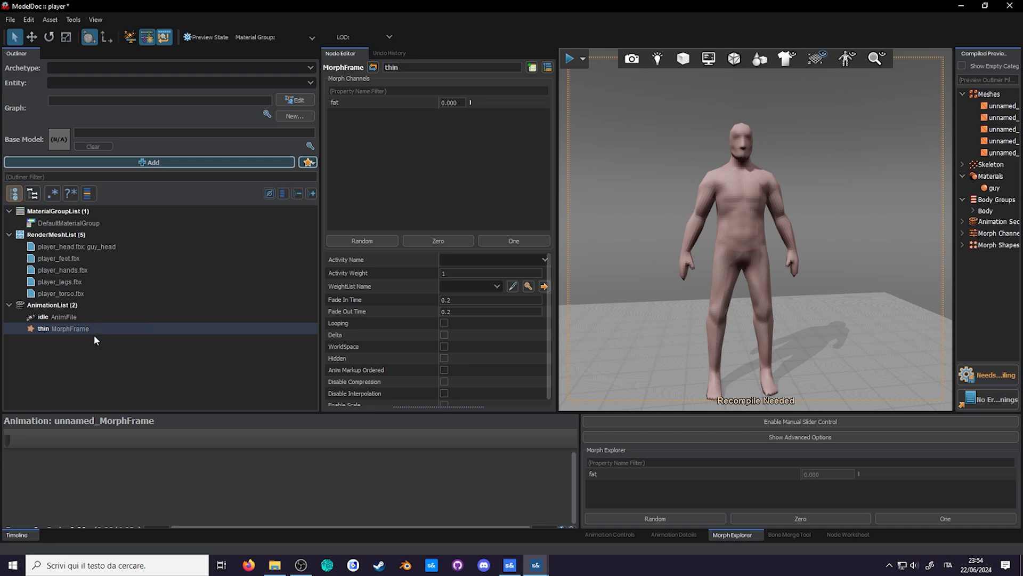
- Duplicate the thin MorphFrame node in the model's animation list
key("ctrl+d")
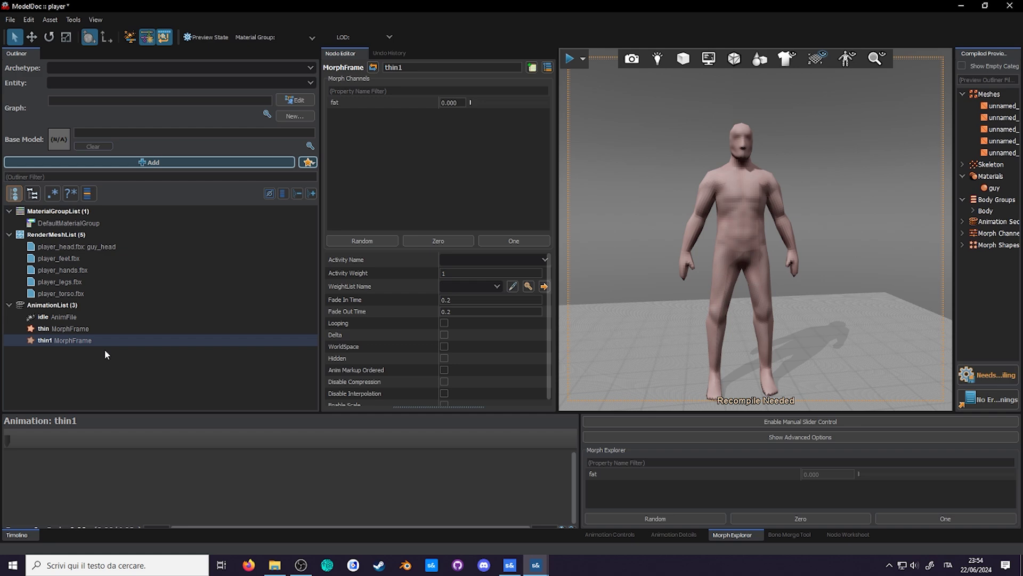
- Try to paste a copy of the MorphFrame node under RenderMeshList, and undo the paste
left_click(54, 236)
key("ctrl+v")
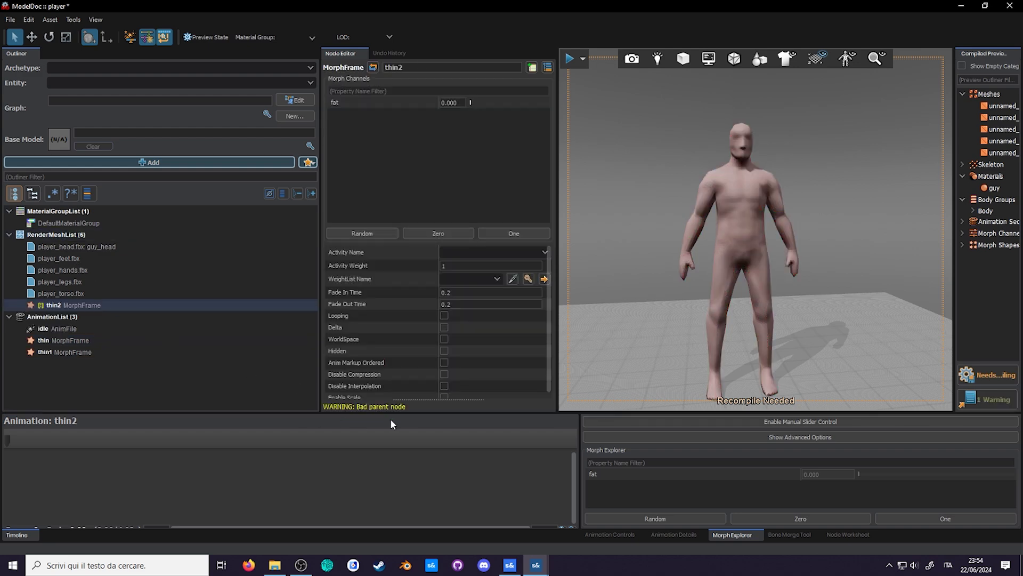
key("ctrl+z")
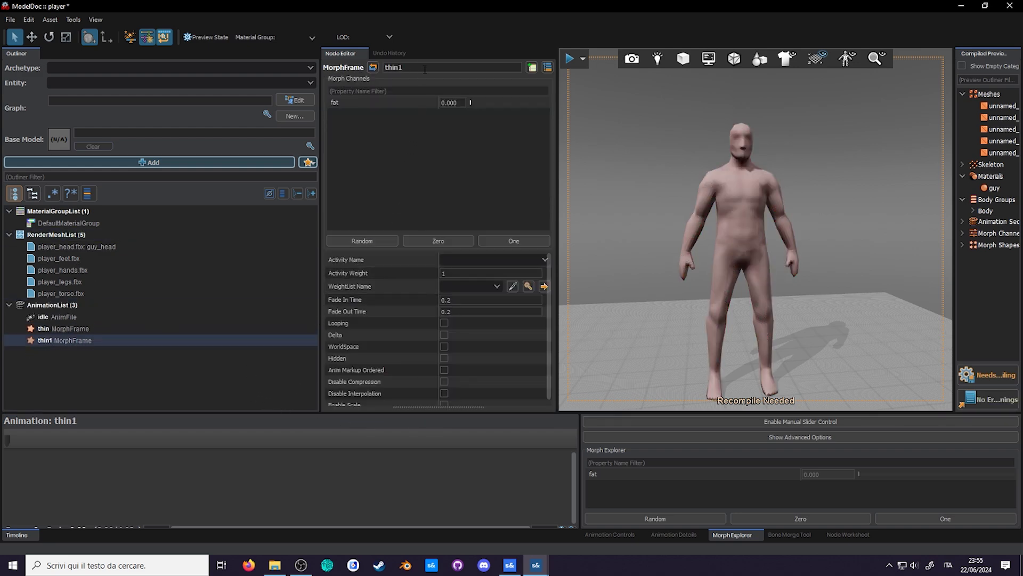
- Rename the duplicated MorphFrame as fat with its fat morph channel set to 1.000, and recompile the model
double_click(425, 70)
type("fat")
key("Return")
left_click_drag(469, 102, 606, 100)
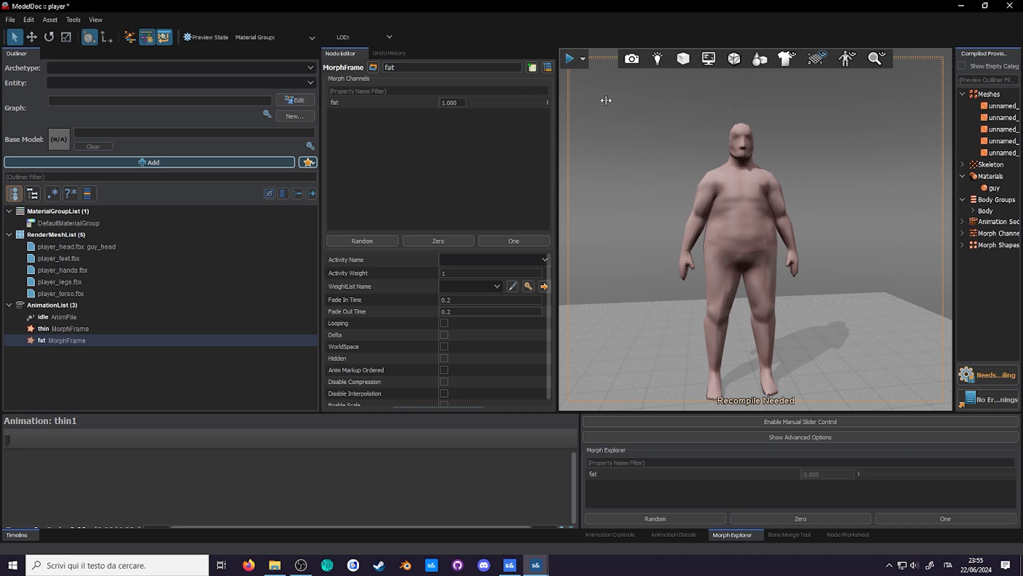
left_click(983, 372)
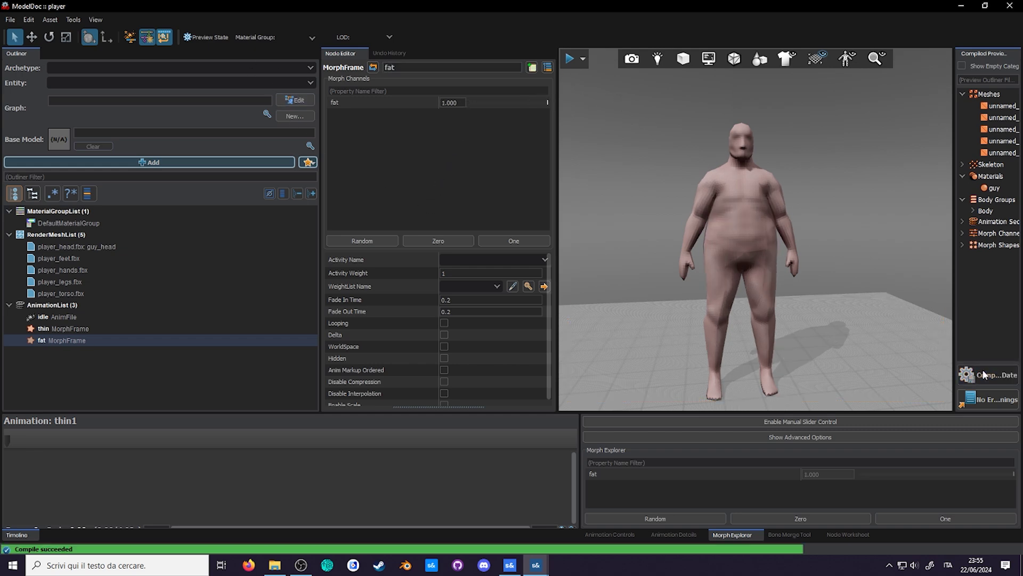
- Alternate between the thin and fat MorphFrame nodes to compare the body shapes in the preview
left_click(183, 325)
left_click(187, 336)
left_click(187, 327)
left_click(185, 338)
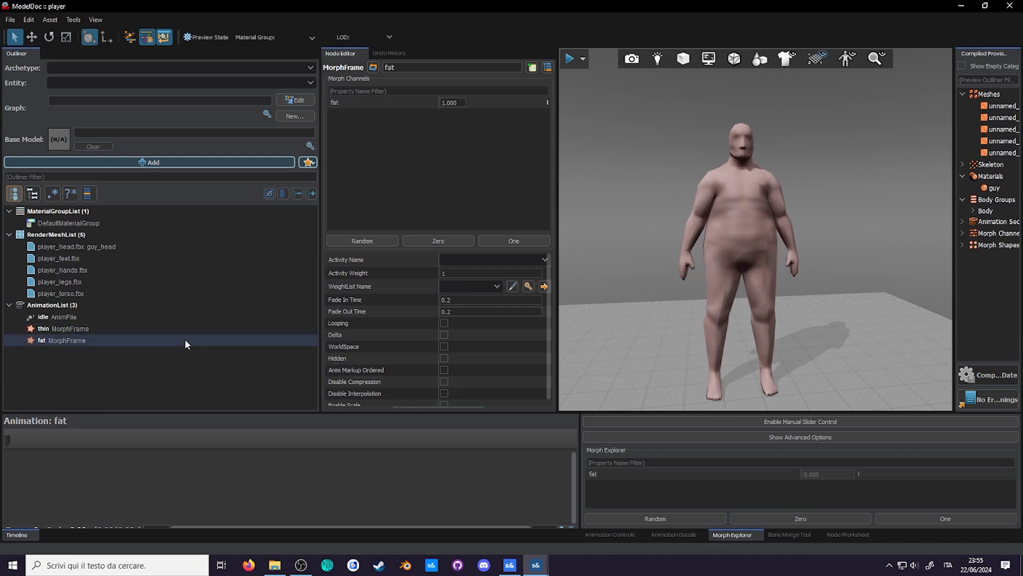
left_click(182, 330)
left_click(184, 339)
left_click(184, 333)
left_click(186, 341)
left_click(183, 330)
left_click(185, 340)
- Switch to Firefox, review the s&box GitHub issue about multi-mesh FBX files with morphs discarding bones, and close the browser
key("alt+Tab")
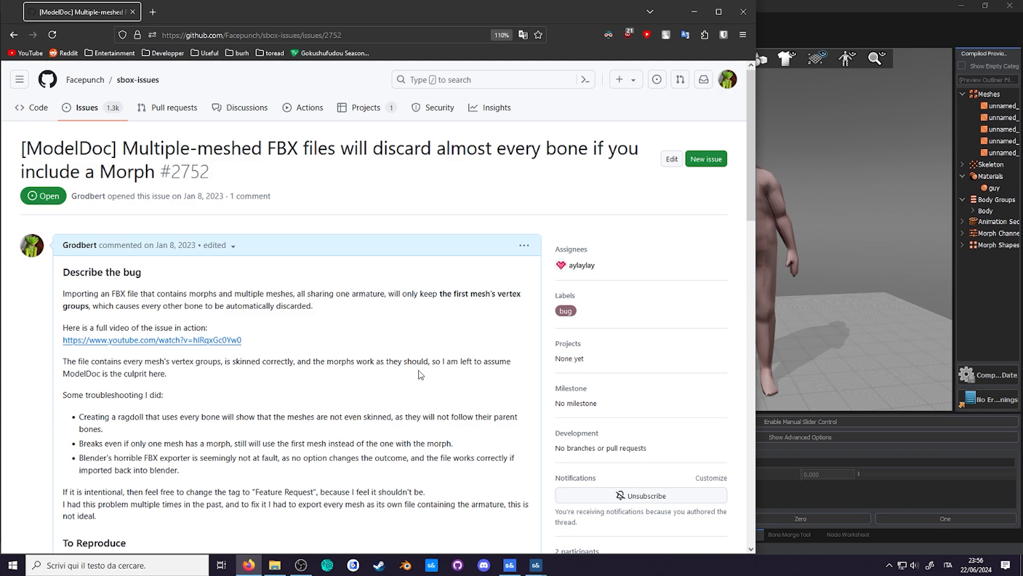
scroll(421, 376, "down", 7)
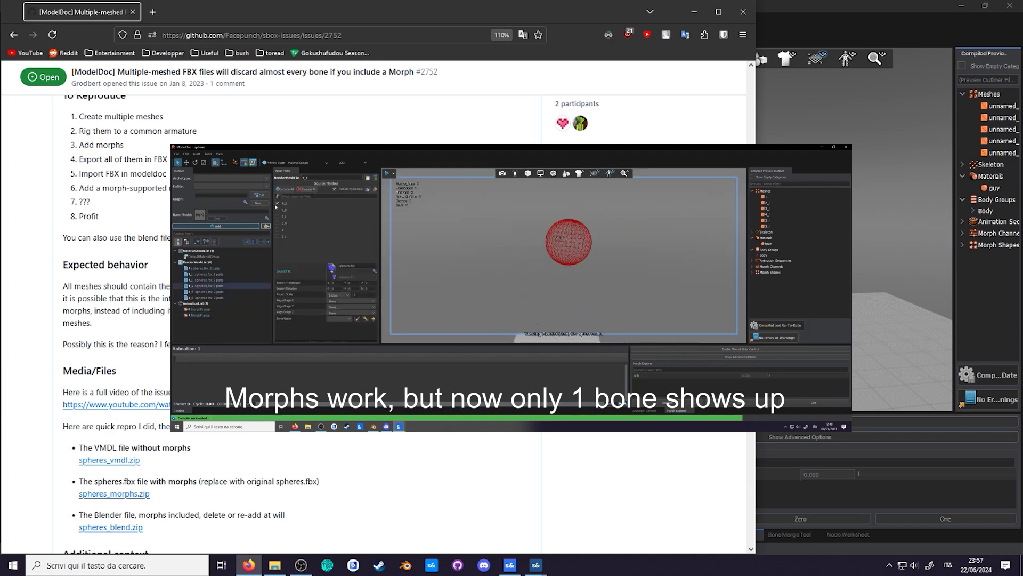
scroll(421, 376, "up", 5)
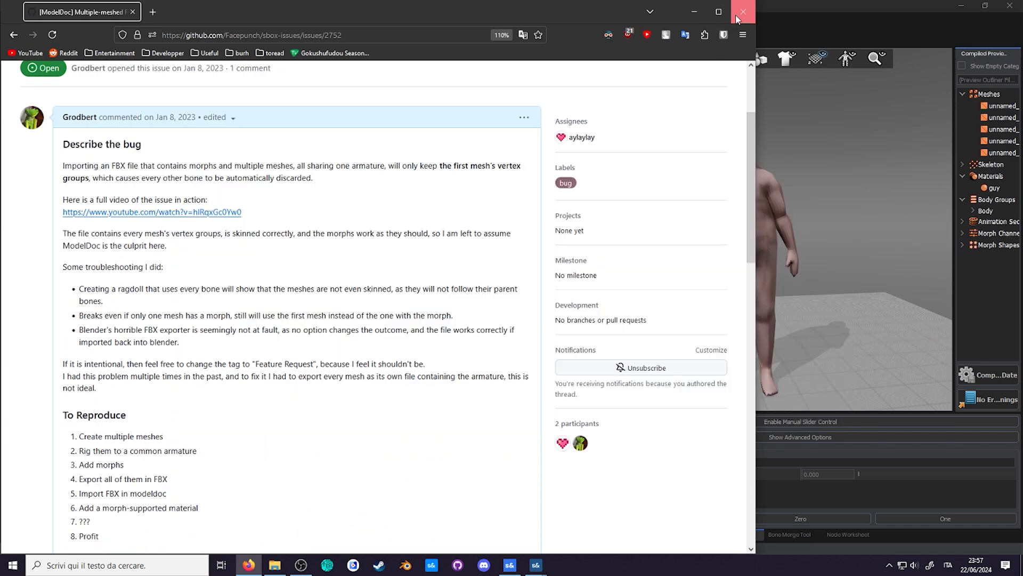
left_click(743, 11)
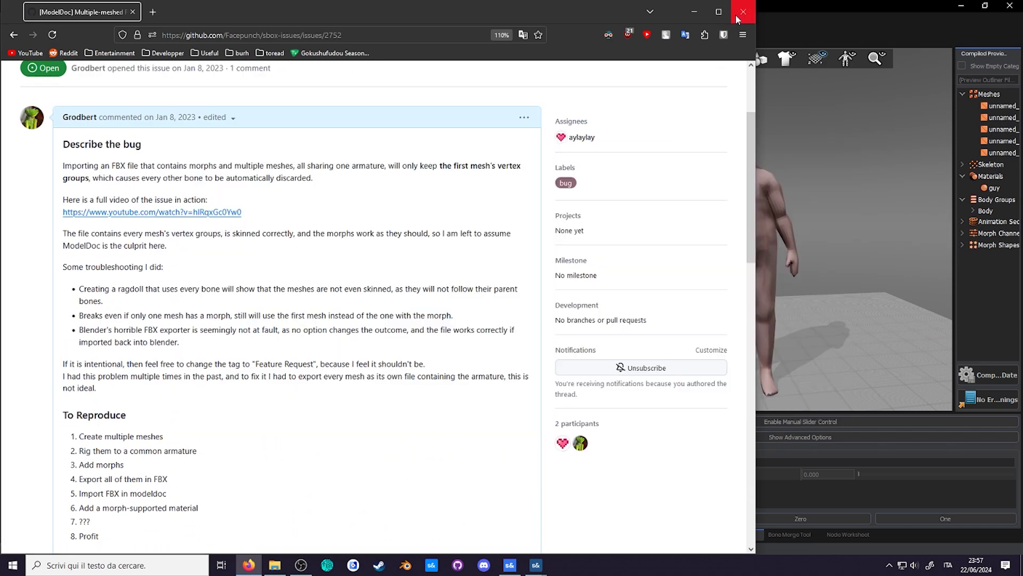